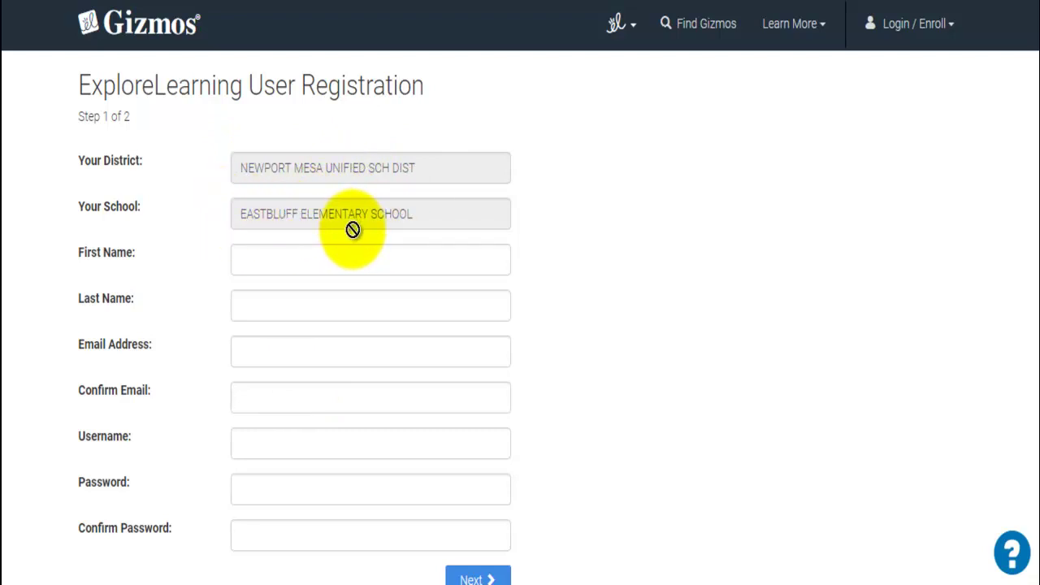
# Enter the teacher's first name and last name on the Gizmos registration form
pyautogui.click(321, 258)
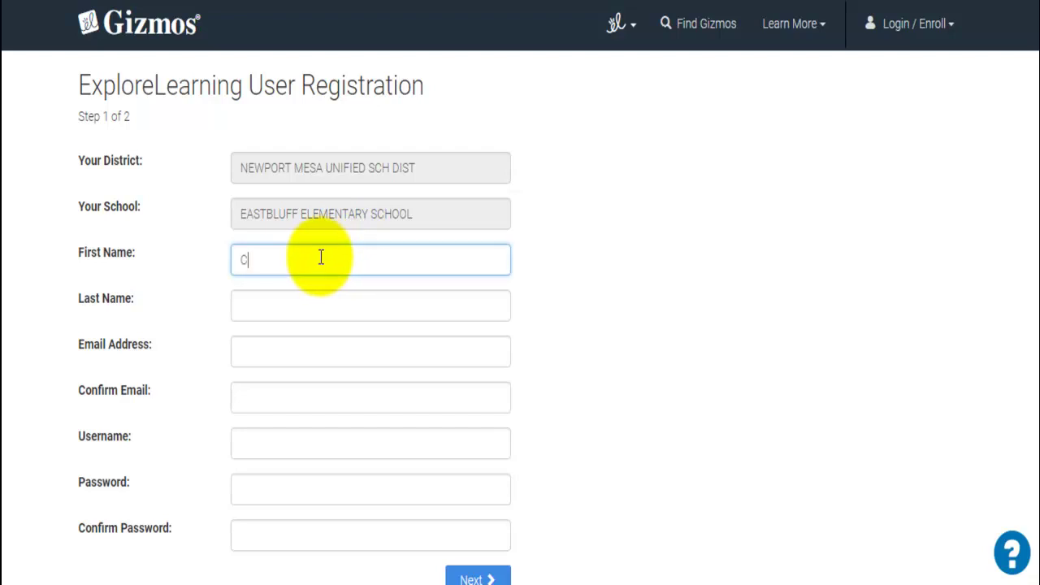
pyautogui.press('Tab')
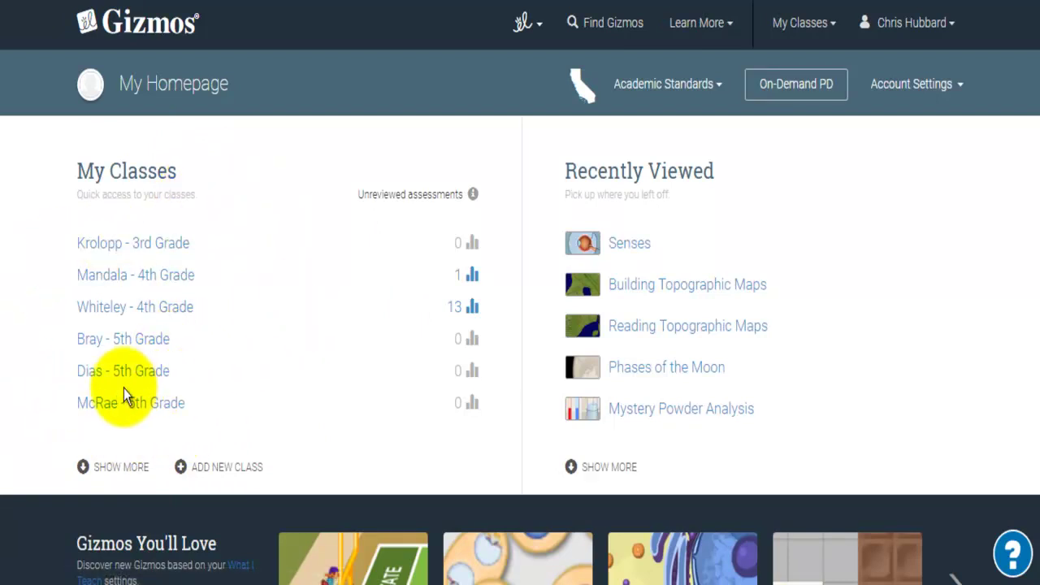
# Add a new class, using the teacher's surname as tab name and '<surname> - 3rd Grade' as full name
pyautogui.click(228, 468)
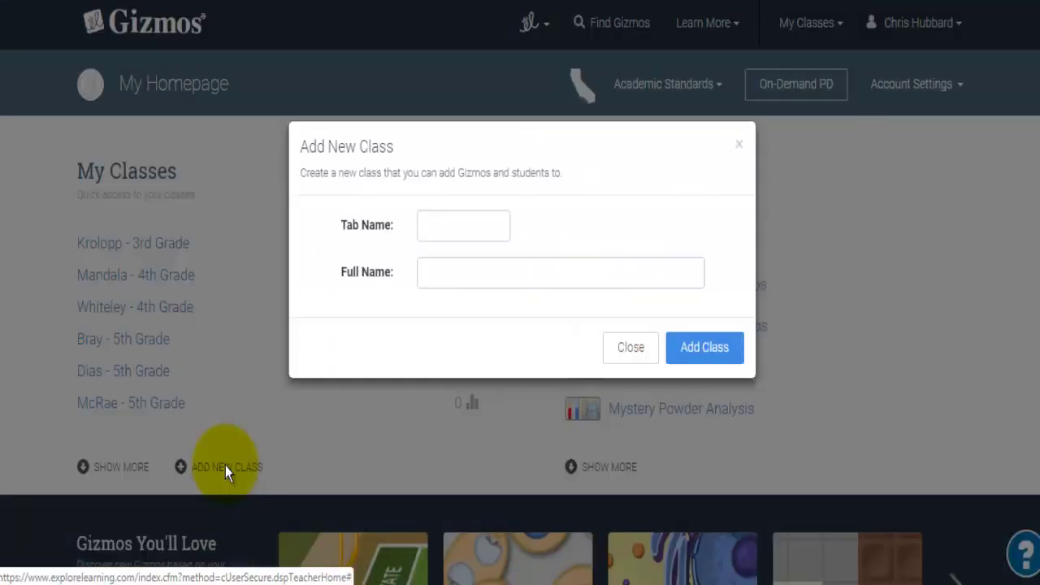
pyautogui.click(428, 225)
pyautogui.write('Allen')
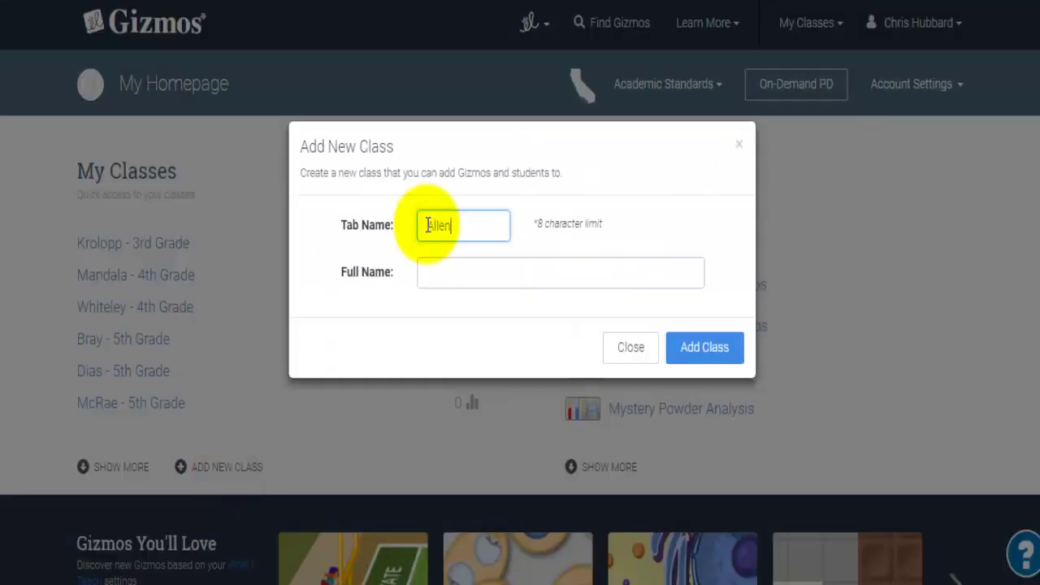
pyautogui.press('Tab')
pyautogui.write('Allen -')
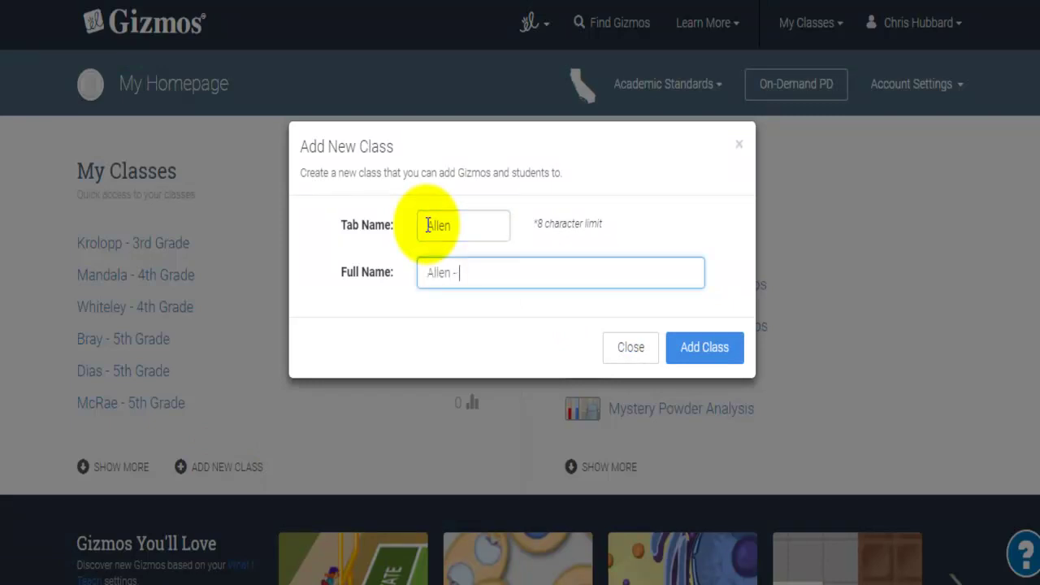
pyautogui.write(' 3rd Grade')
pyautogui.click(689, 347)
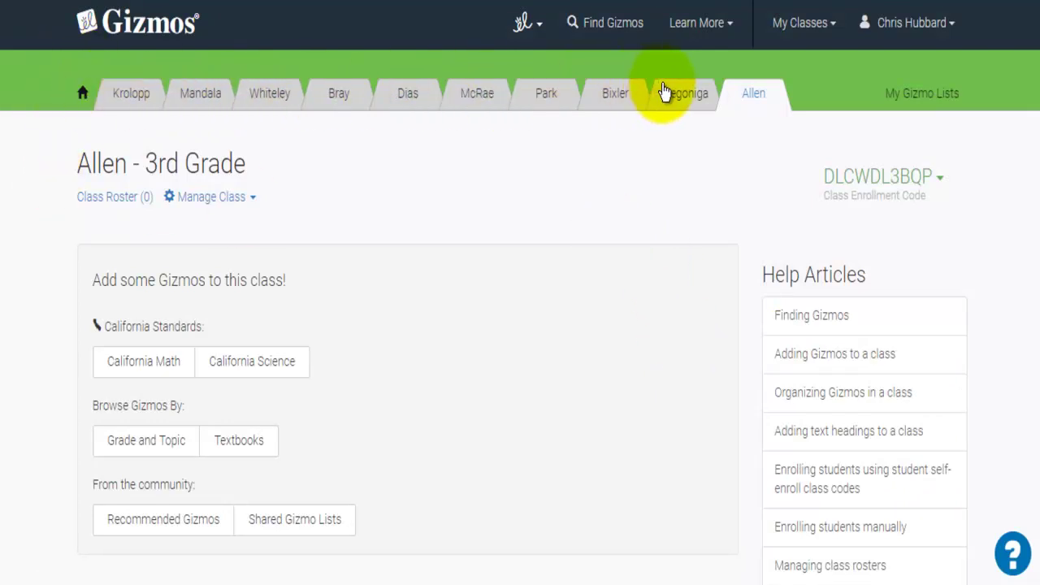
# Drag the new 3rd Grade class tab to the first position, right after the home icon
pyautogui.moveTo(737, 84); pyautogui.dragTo(119, 106)
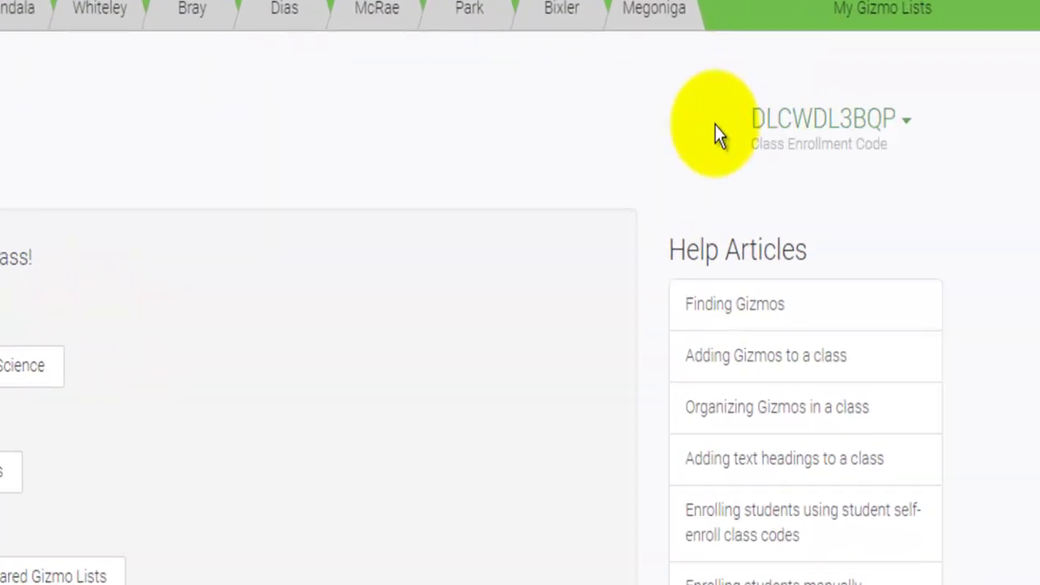
# Display the new class's enrollment code in large form
pyautogui.click(891, 95)
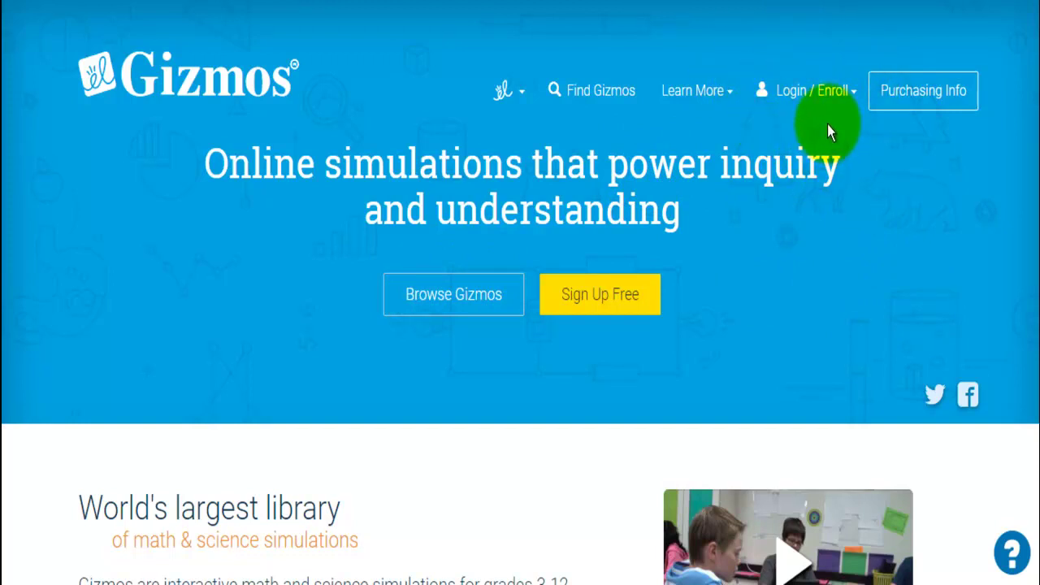
# Enroll in a class as a student by submitting the saved class code
pyautogui.click(816, 97)
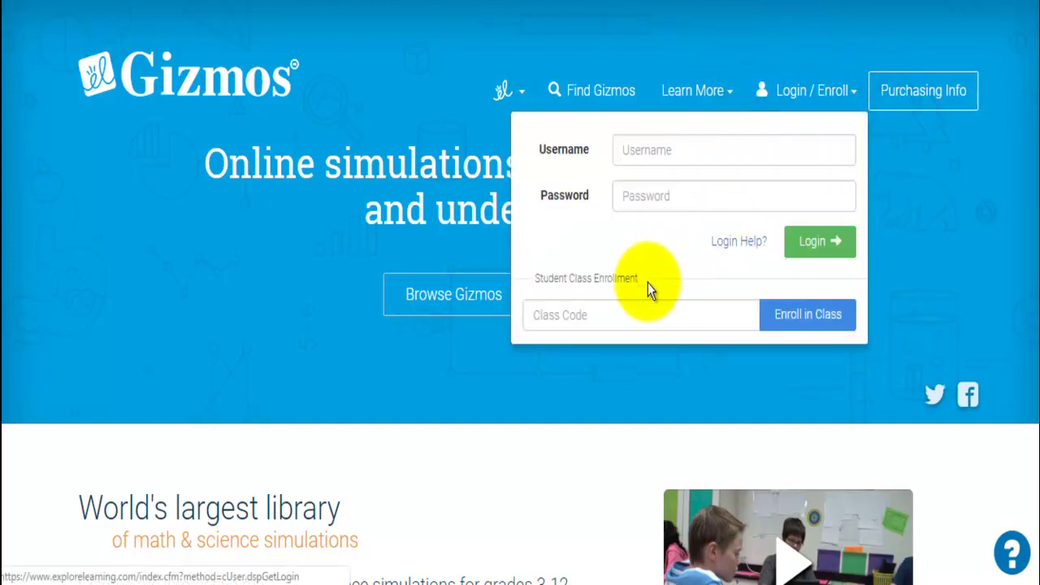
pyautogui.click(612, 311)
pyautogui.click(601, 354)
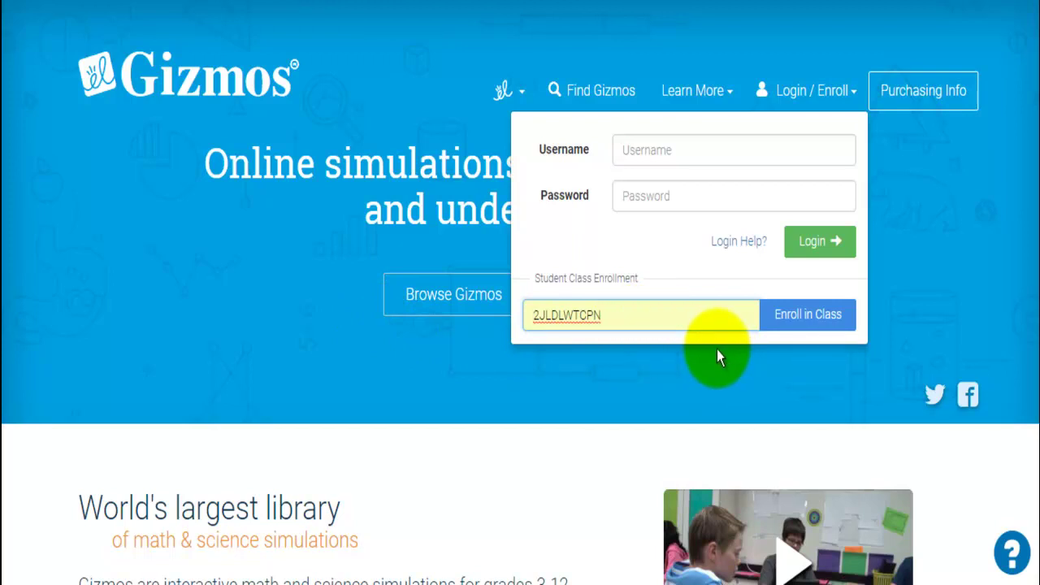
pyautogui.click(800, 317)
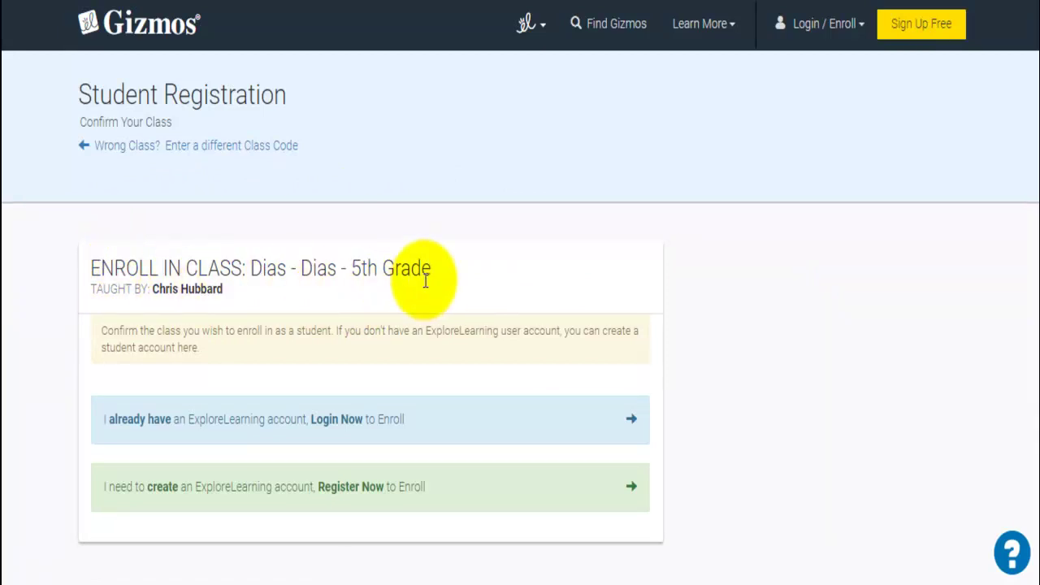
# Choose 'I need to create an ExploreLearning account, Register Now to Enroll'
pyautogui.scroll(-2, 416, 259)
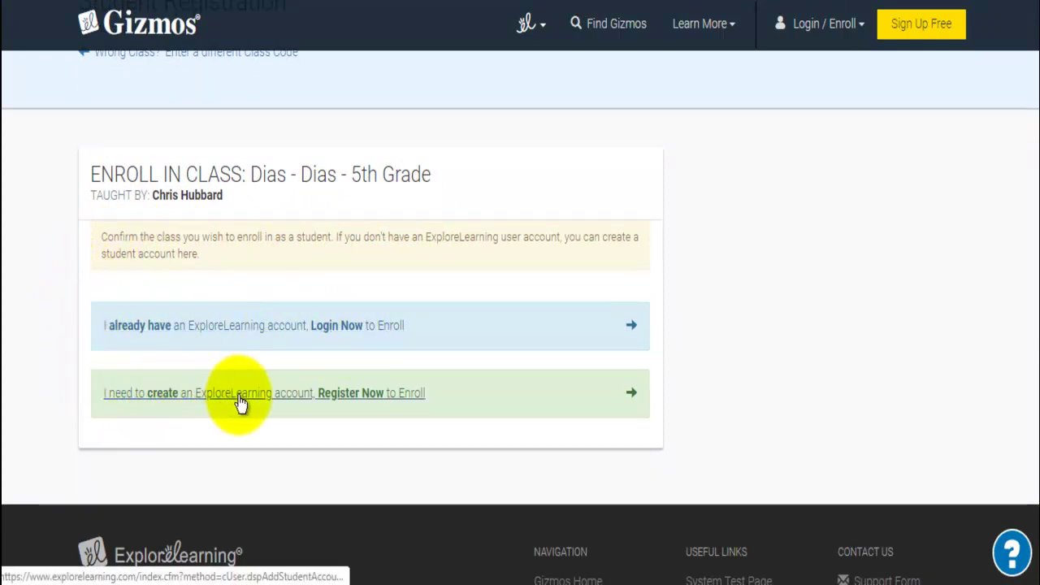
pyautogui.click(328, 400)
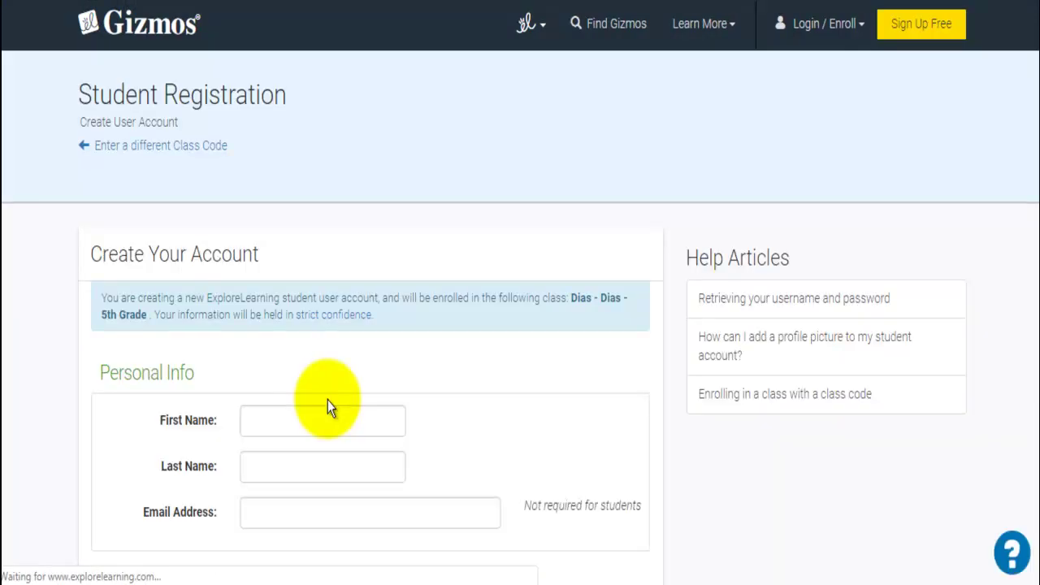
# Enter the student's first name and last name on the Create Your Account form
pyautogui.scroll(-2, 315, 374)
pyautogui.click(275, 221)
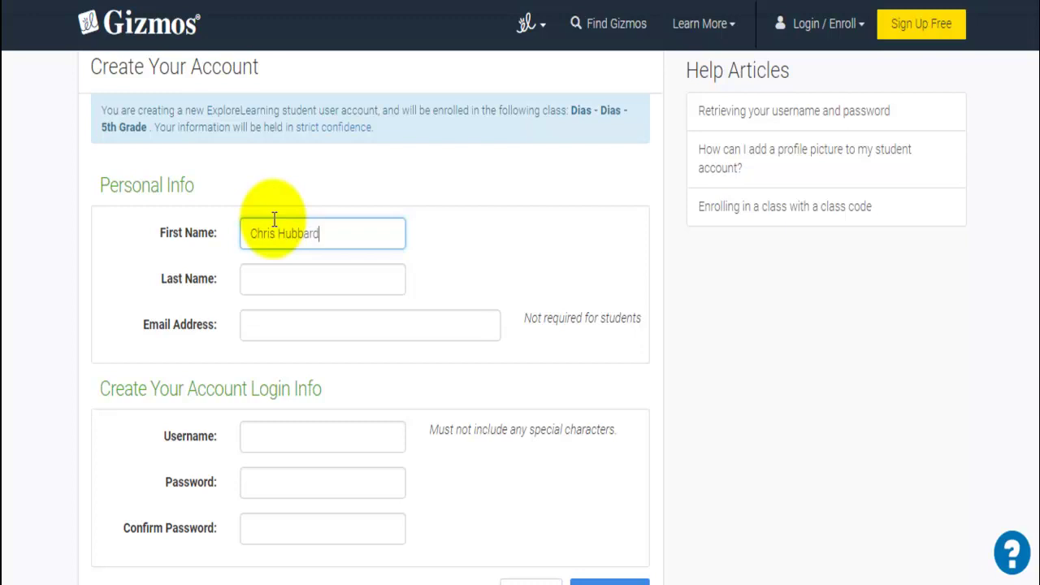
pyautogui.press('Tab')
pyautogui.write('Hubbard')
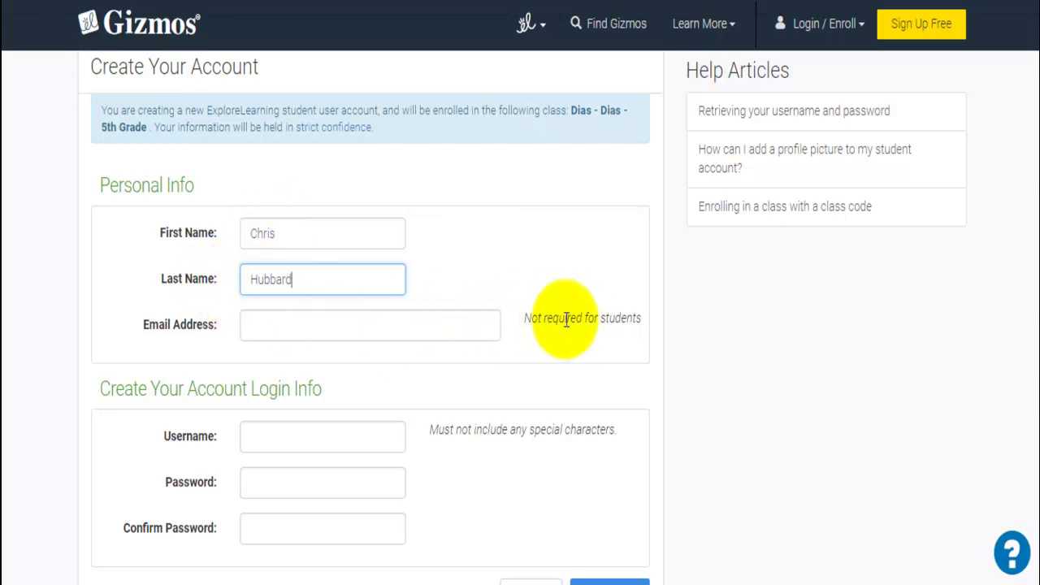
pyautogui.scroll(-2, 320, 292)
pyautogui.click(288, 344)
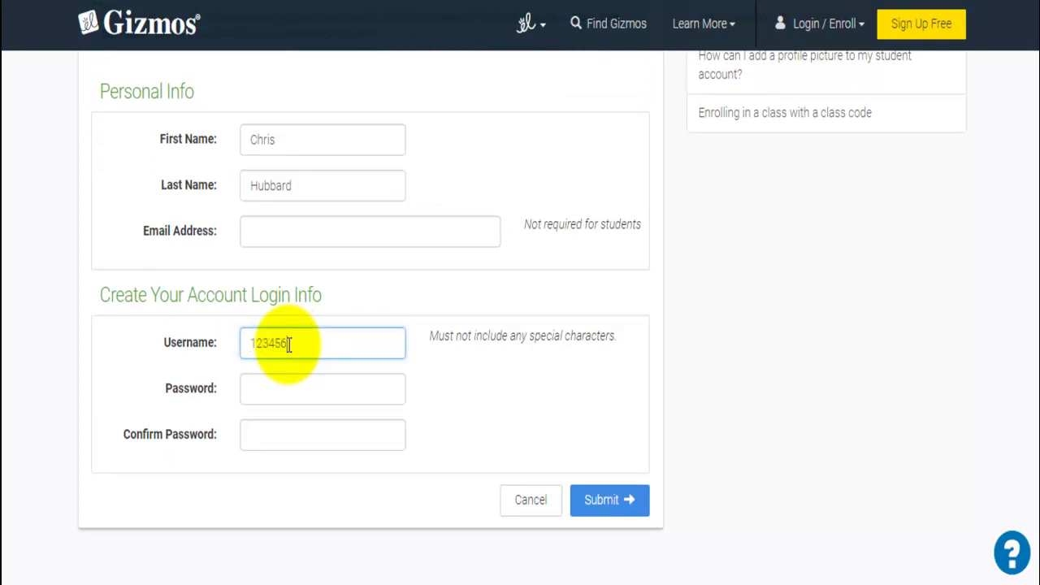
pyautogui.click(279, 390)
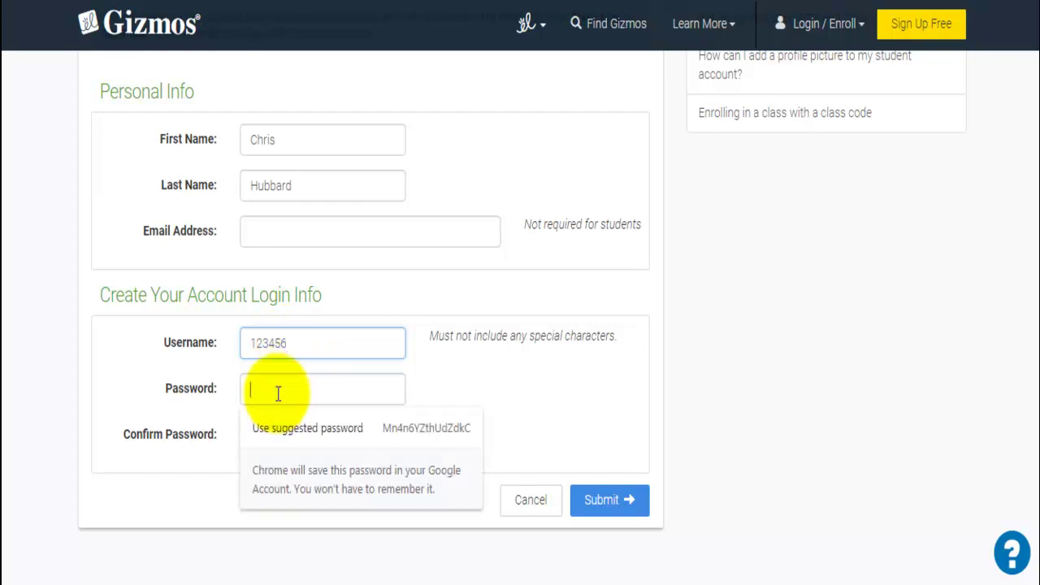
pyautogui.click(294, 347)
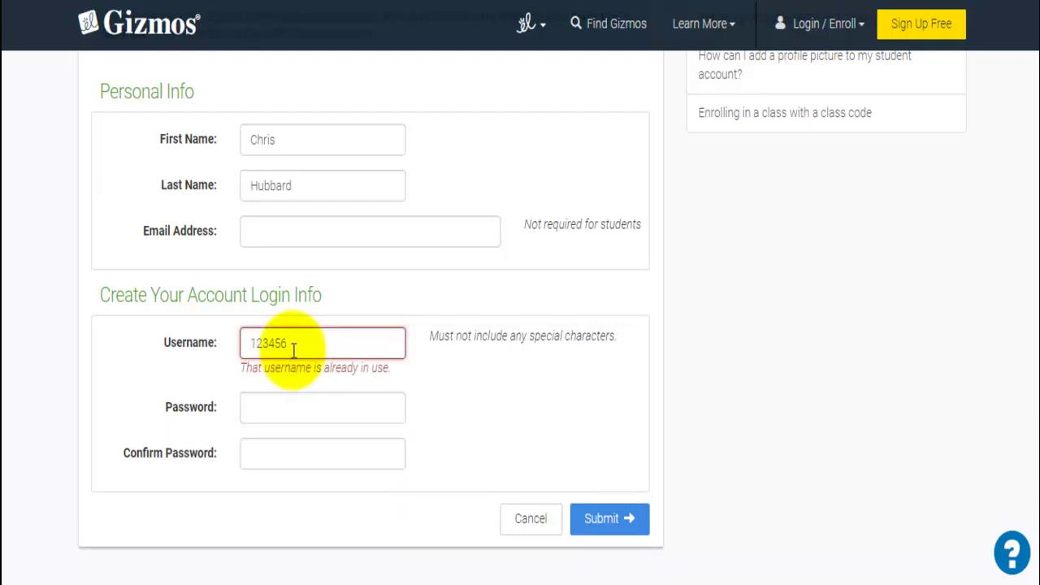
pyautogui.write('@nmusd.us')
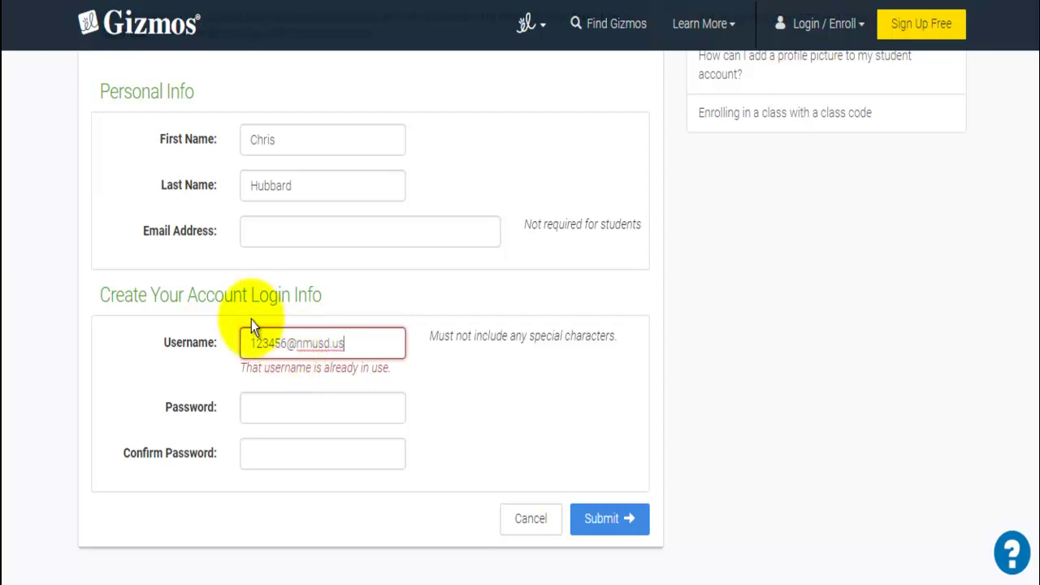
pyautogui.click(265, 395)
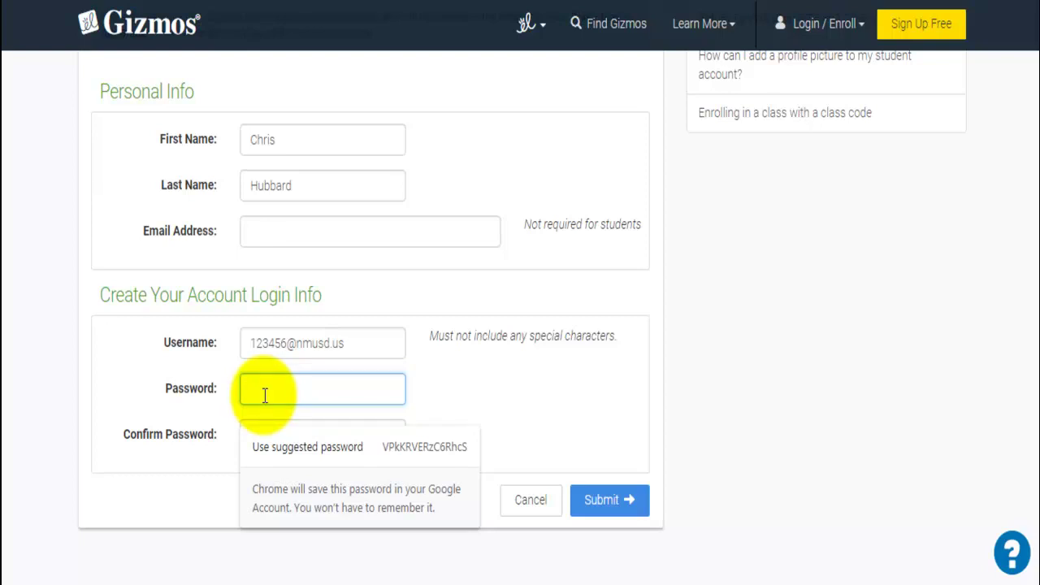
pyautogui.write('1234567')
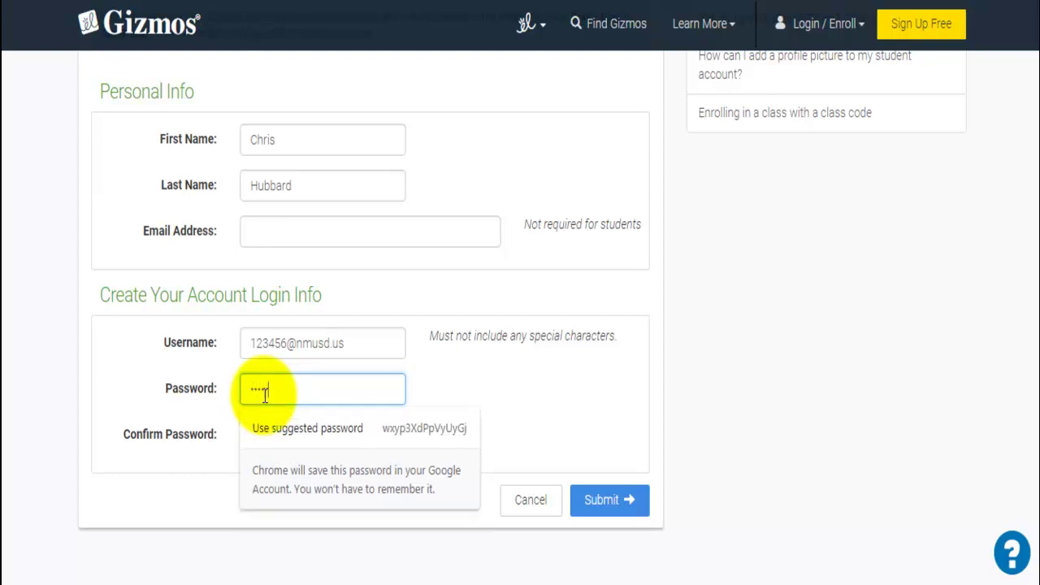
pyautogui.write('8')
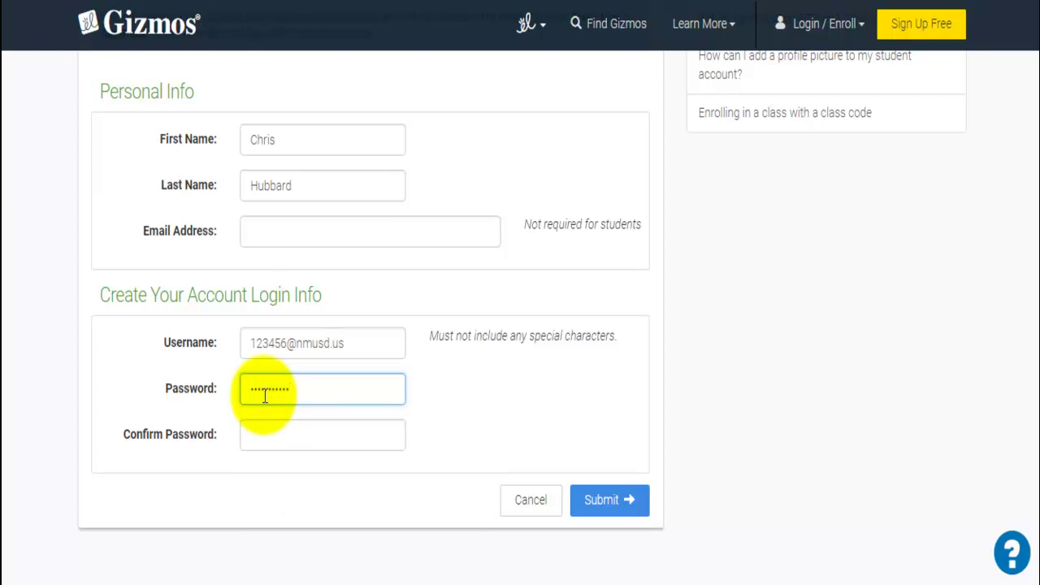
pyautogui.click(251, 431)
pyautogui.write('12345678')
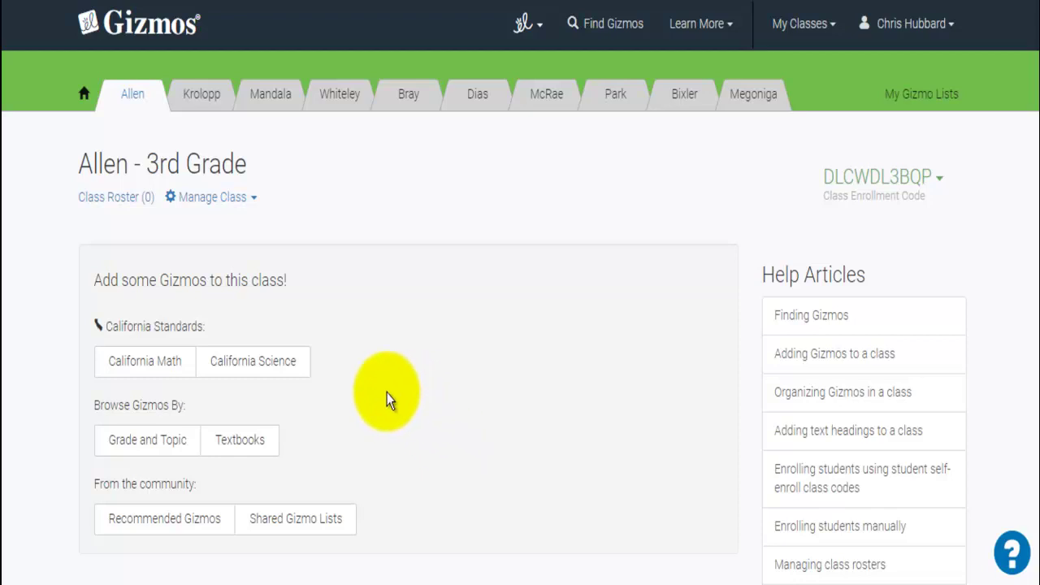
# Browse science Gizmos for the California 3rd grade standards
pyautogui.click(282, 369)
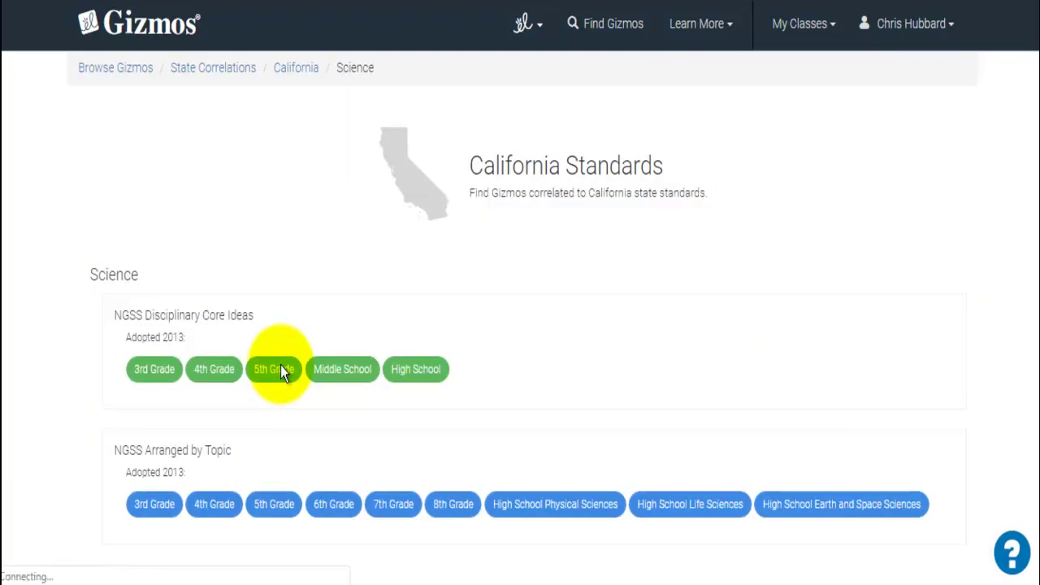
pyautogui.click(150, 377)
pyautogui.scroll(-3, 147, 379)
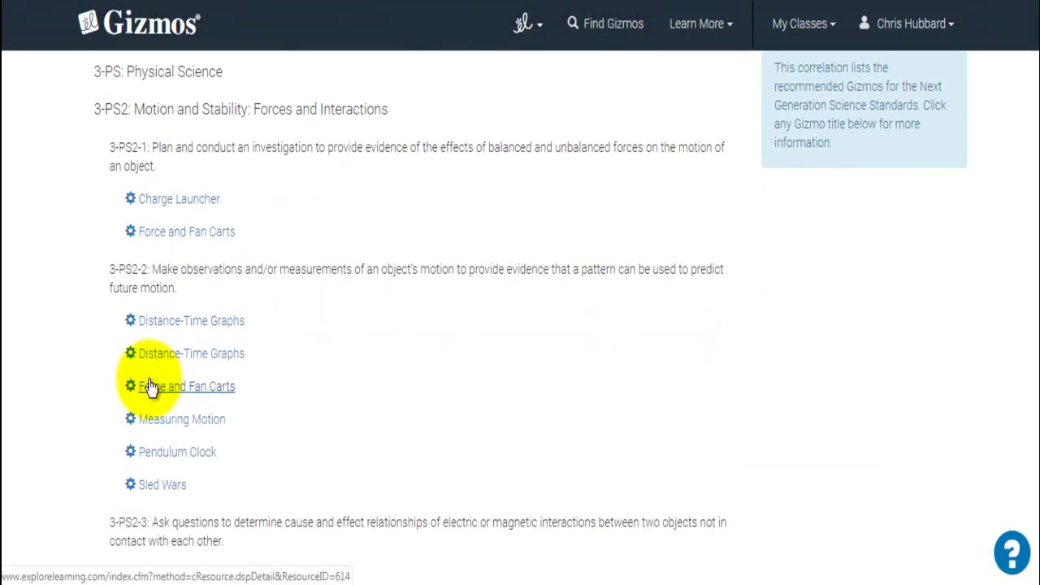
pyautogui.scroll(-1, 149, 380)
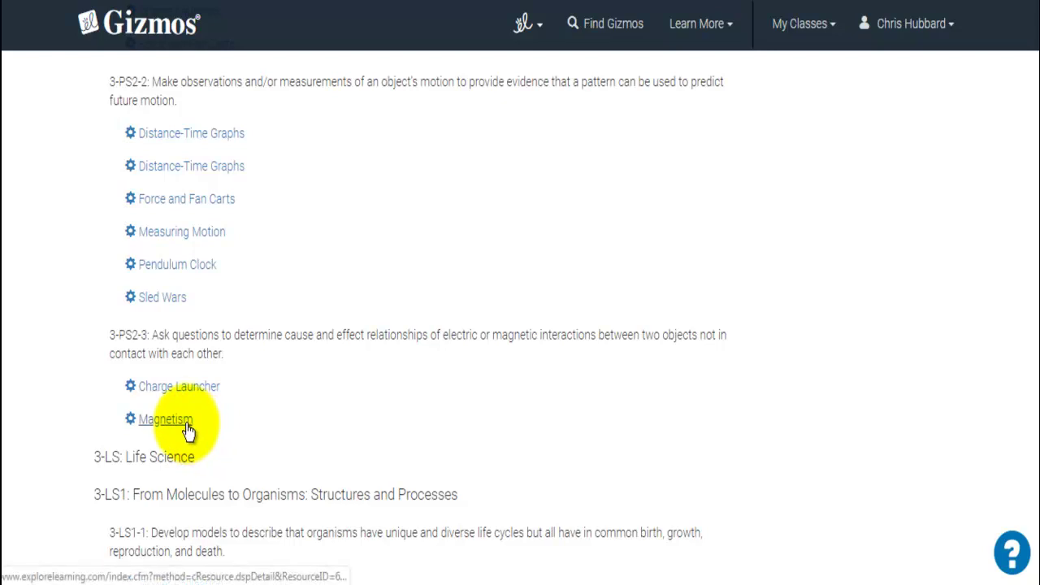
# Add the Magnetism Gizmo to the first 3rd Grade class and open that class's page
pyautogui.click(186, 424)
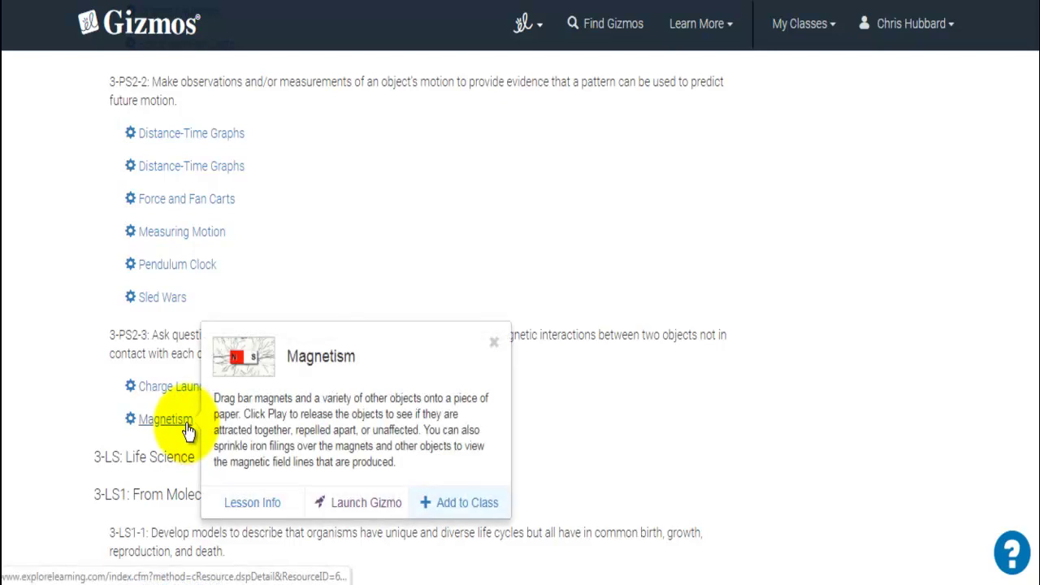
pyautogui.click(456, 507)
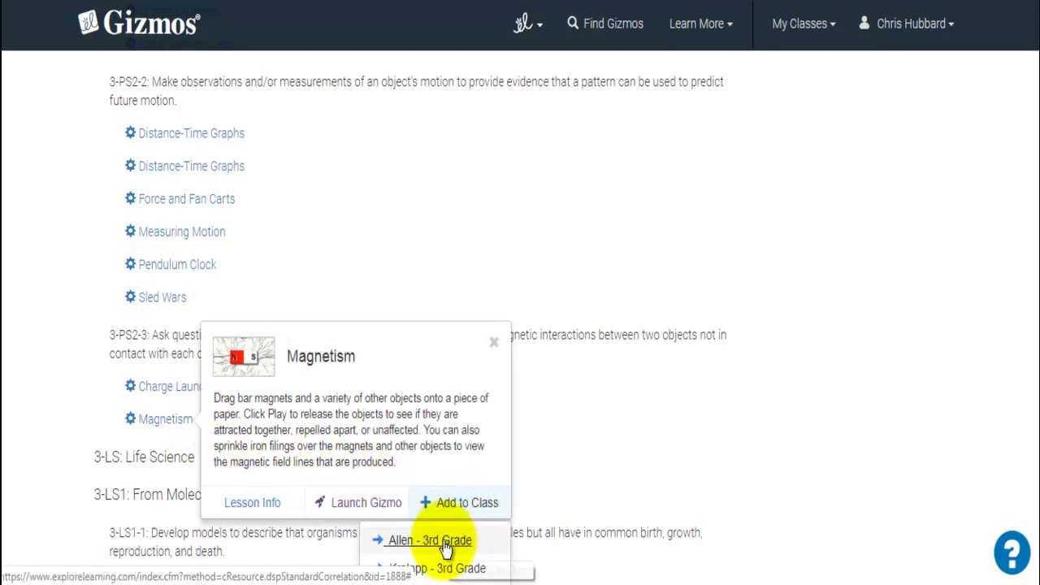
pyautogui.click(439, 541)
pyautogui.click(800, 23)
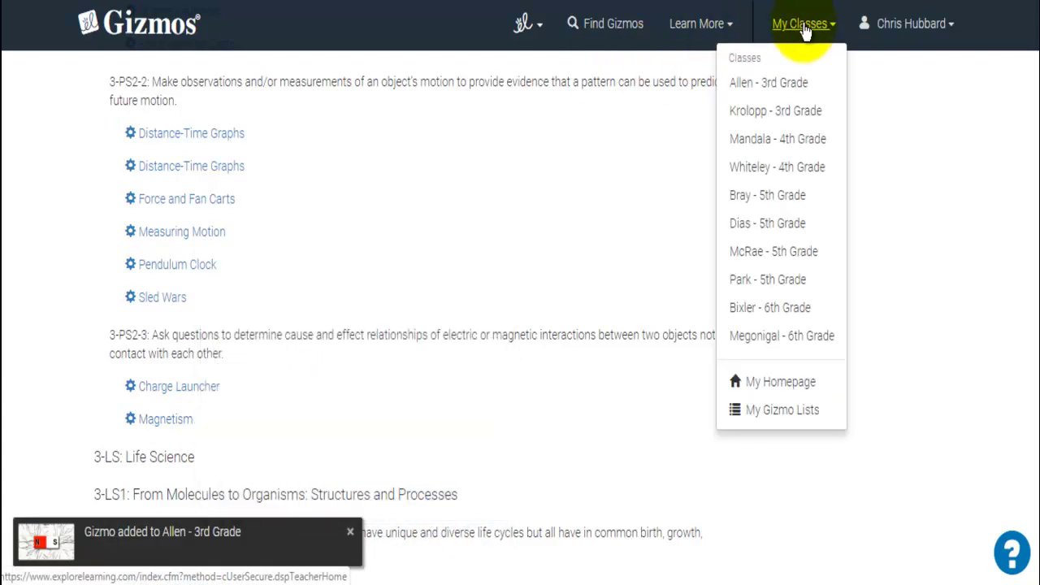
pyautogui.click(755, 90)
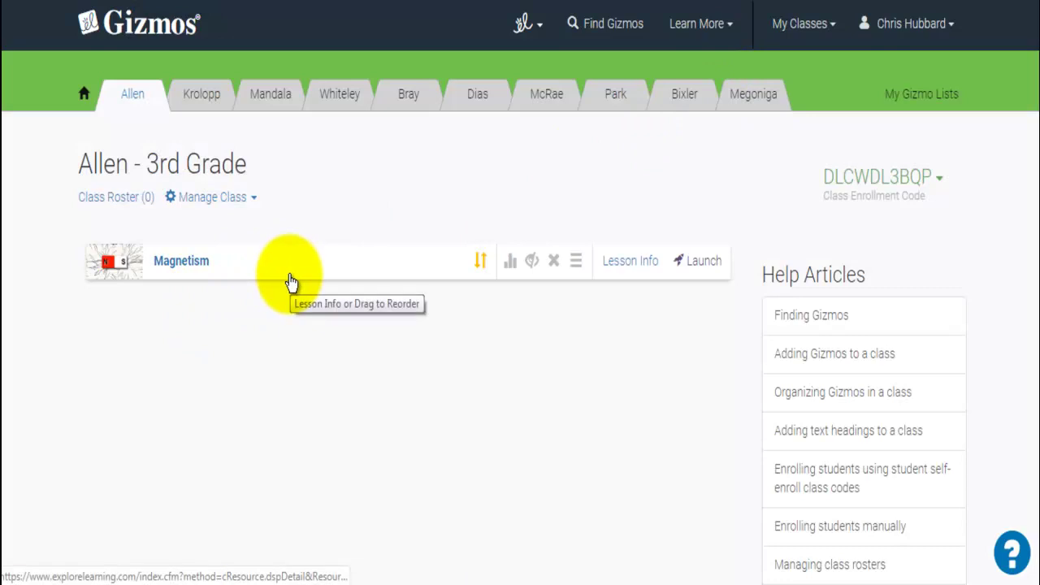
pyautogui.click(613, 26)
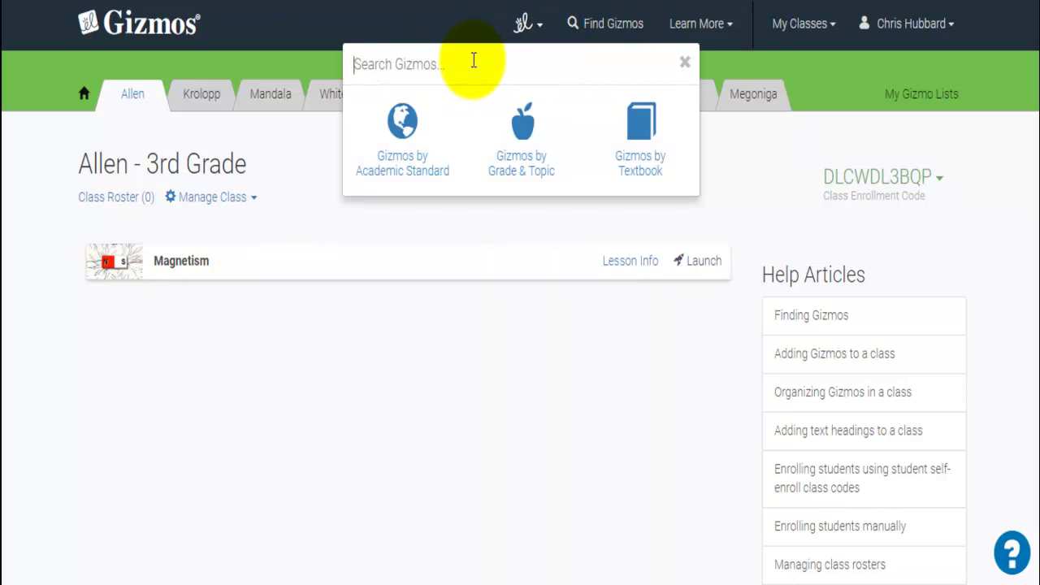
pyautogui.write('magnet')
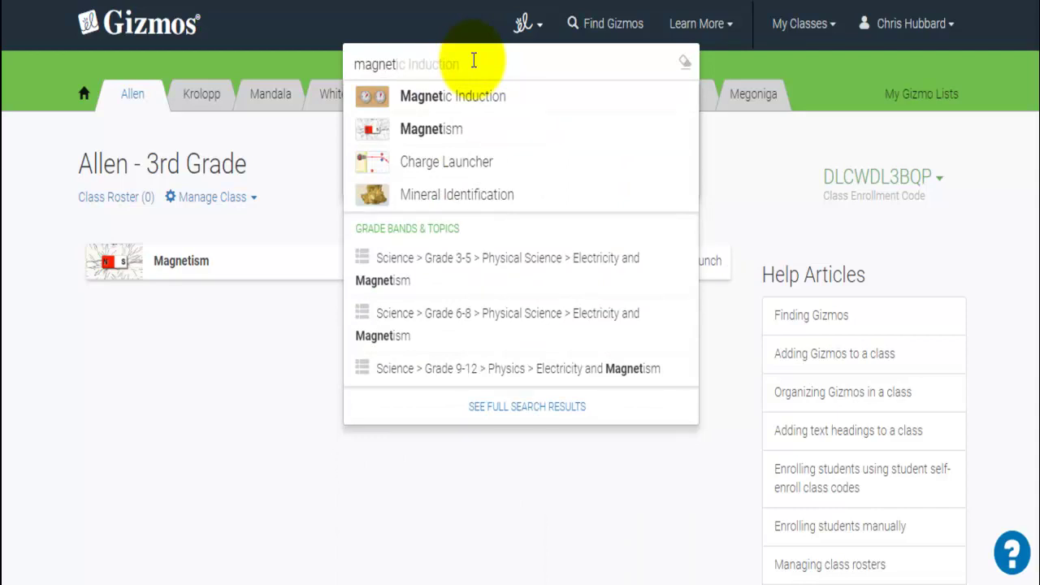
pyautogui.click(278, 399)
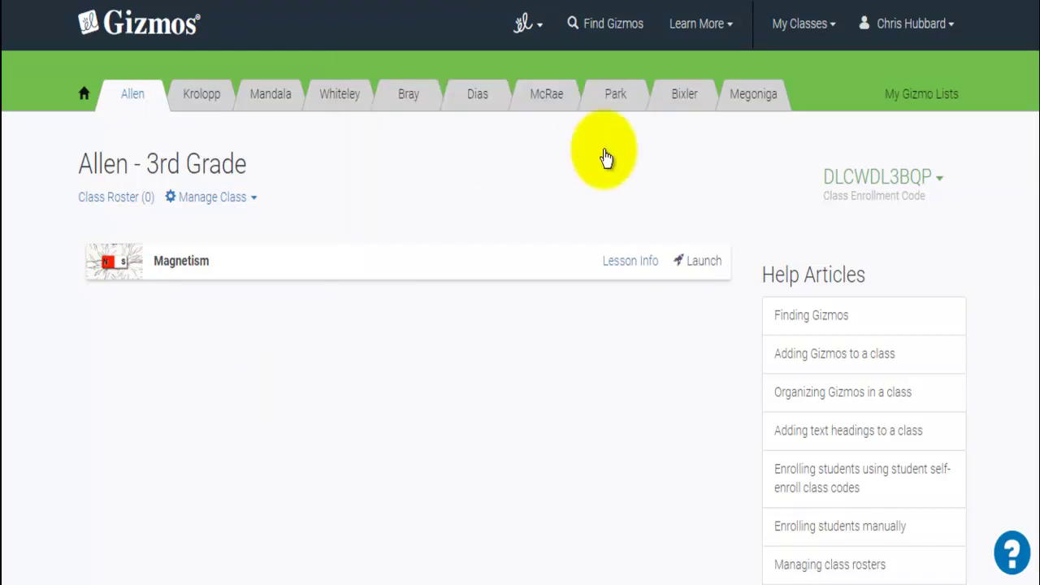
pyautogui.click(606, 36)
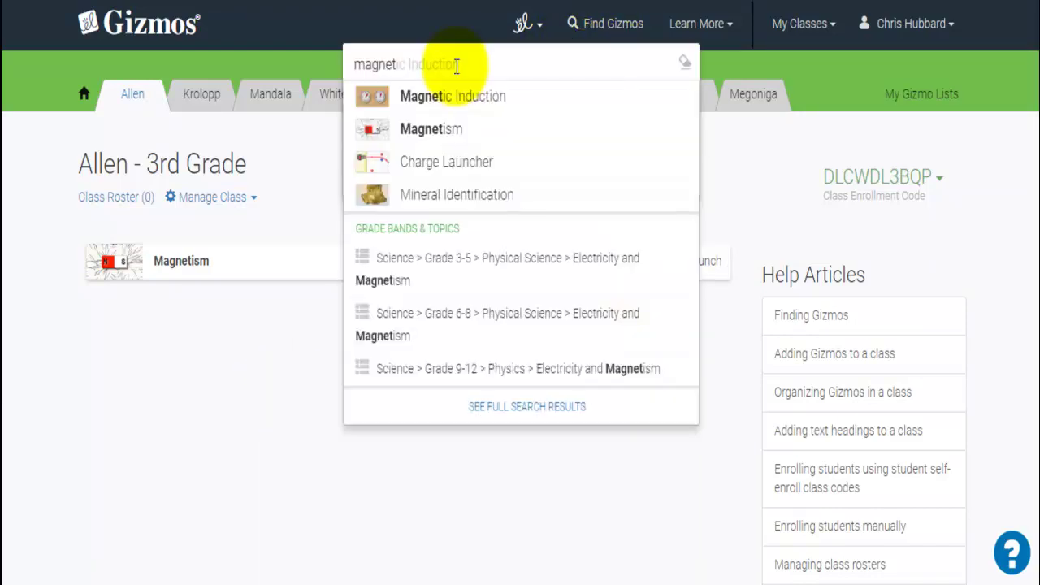
pyautogui.click(685, 65)
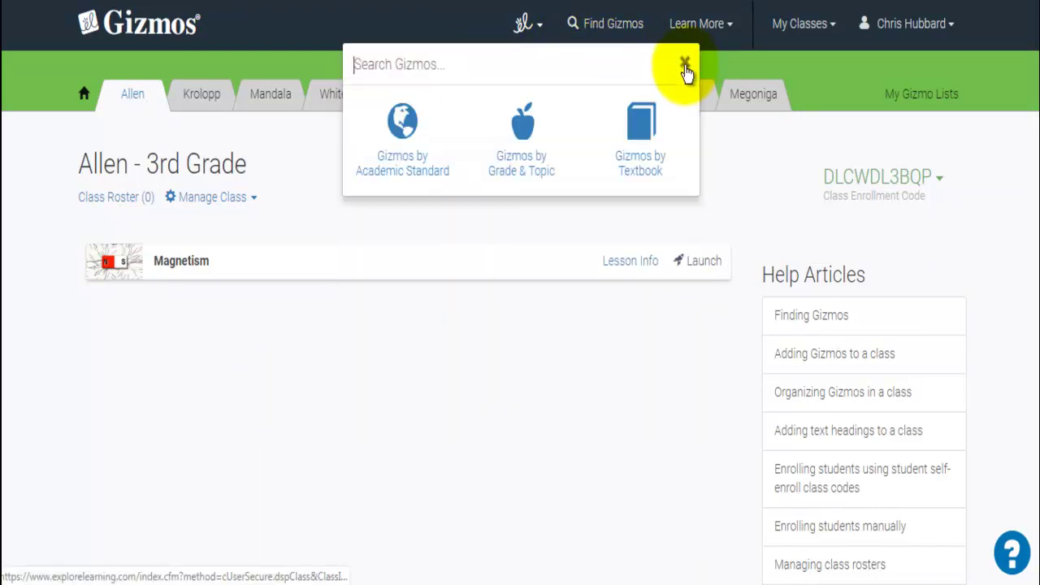
# List the Math Grade 3-5 Number and Operations Decimals Gizmos by grade and topic
pyautogui.click(526, 132)
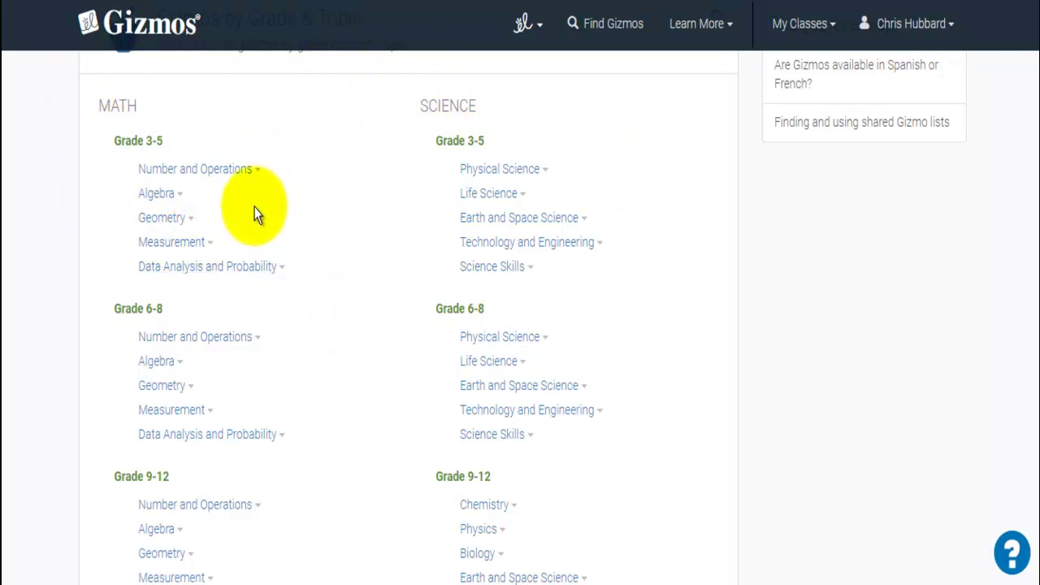
pyautogui.click(215, 171)
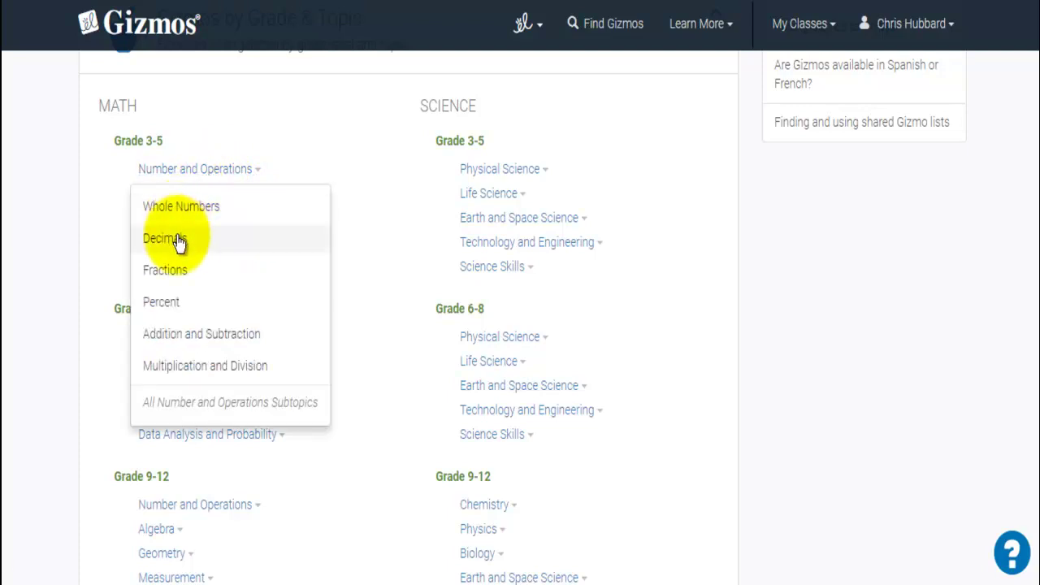
pyautogui.click(177, 240)
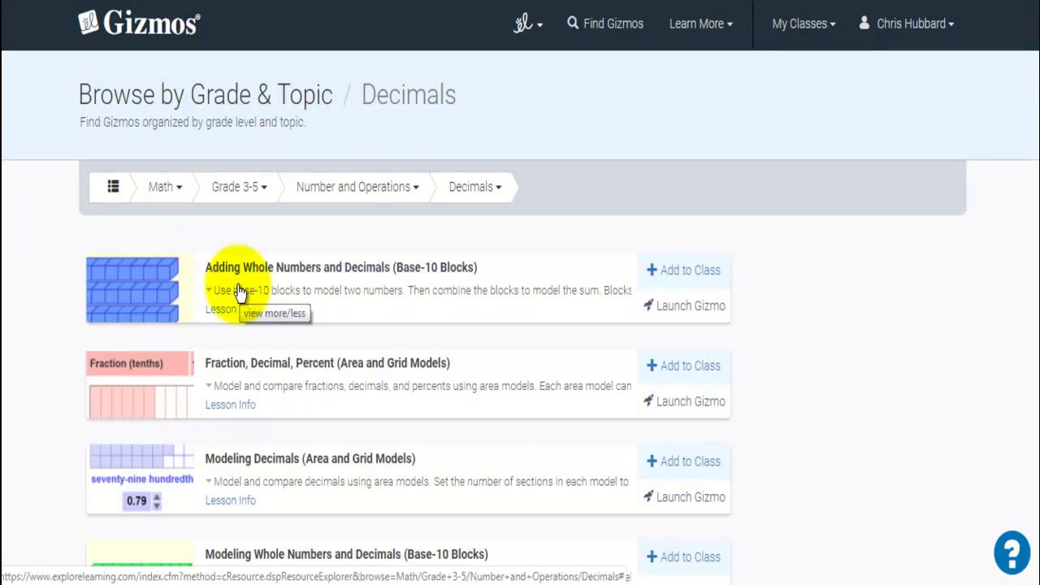
pyautogui.click(610, 29)
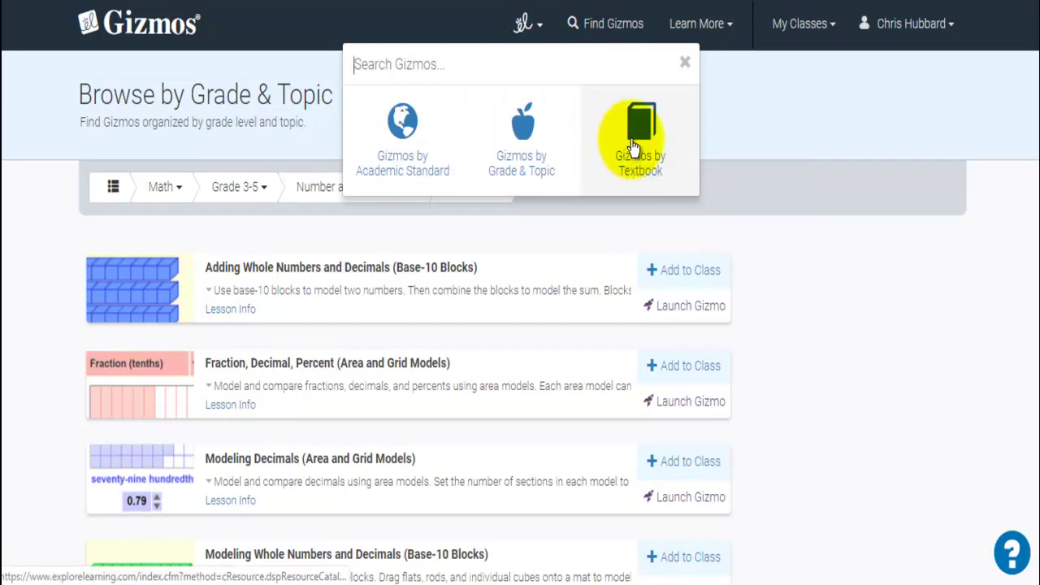
# Expand Gizmos by Textbook and scroll through the publisher list, Addison Wesley to Wright Group
pyautogui.click(633, 146)
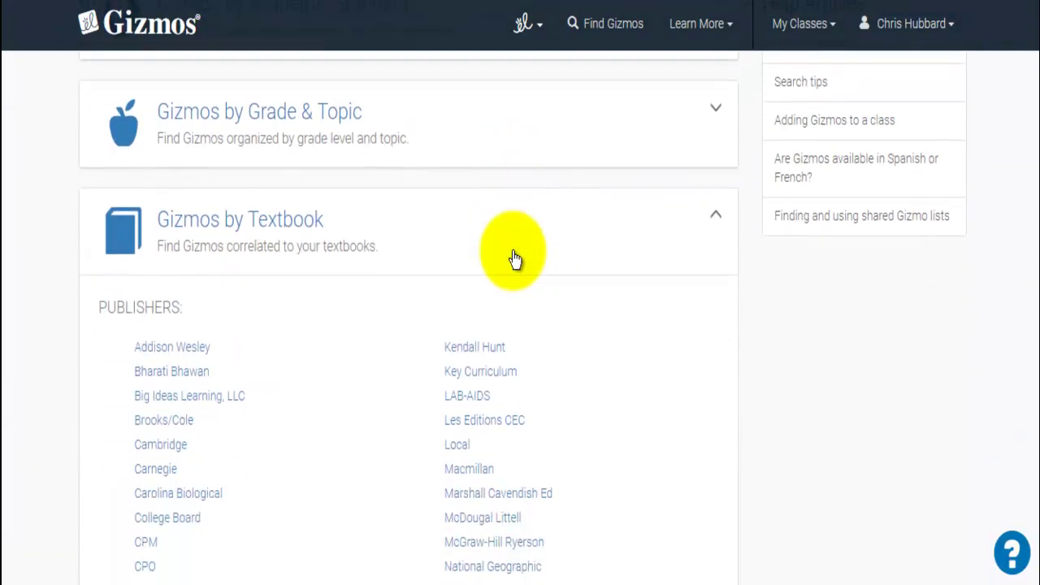
pyautogui.scroll(-3, 511, 256)
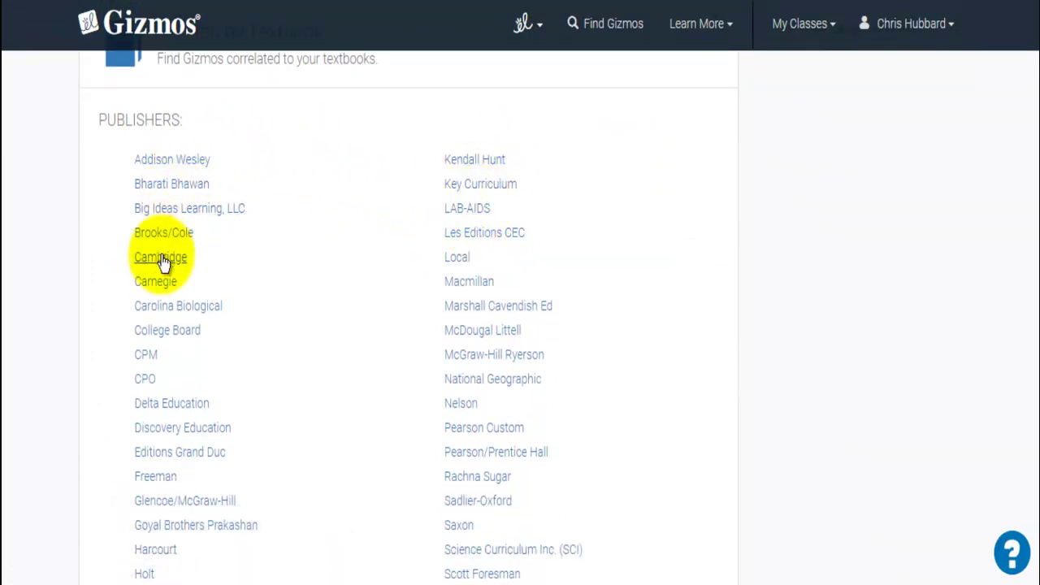
pyautogui.scroll(-1, 284, 378)
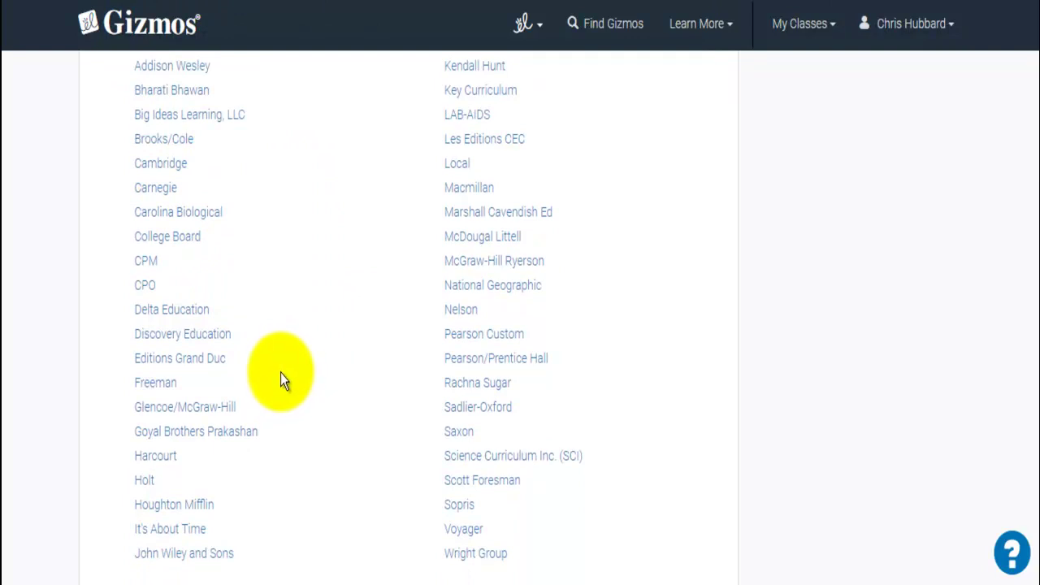
pyautogui.scroll(1, 278, 381)
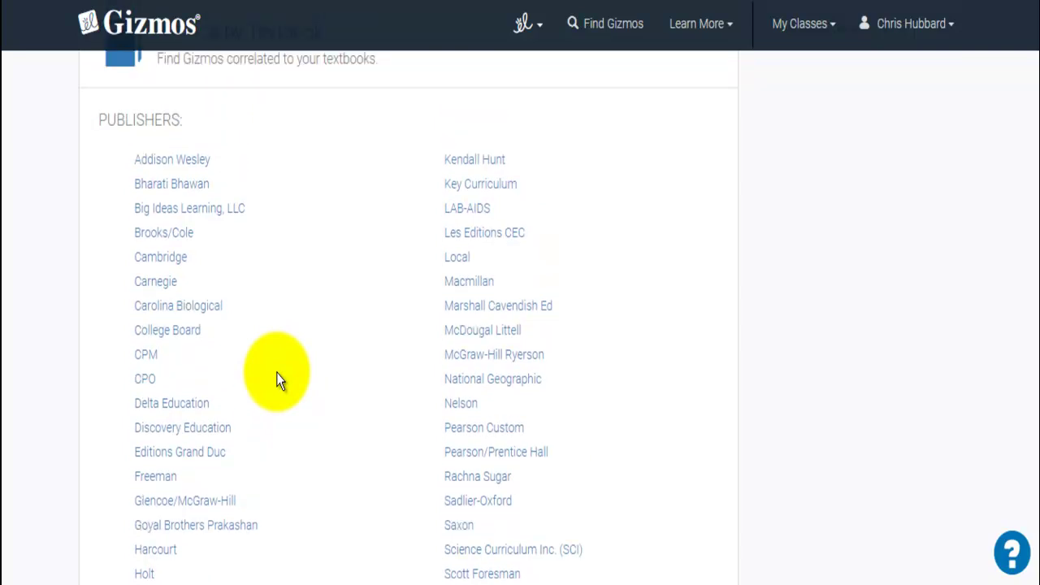
pyautogui.scroll(5, 278, 380)
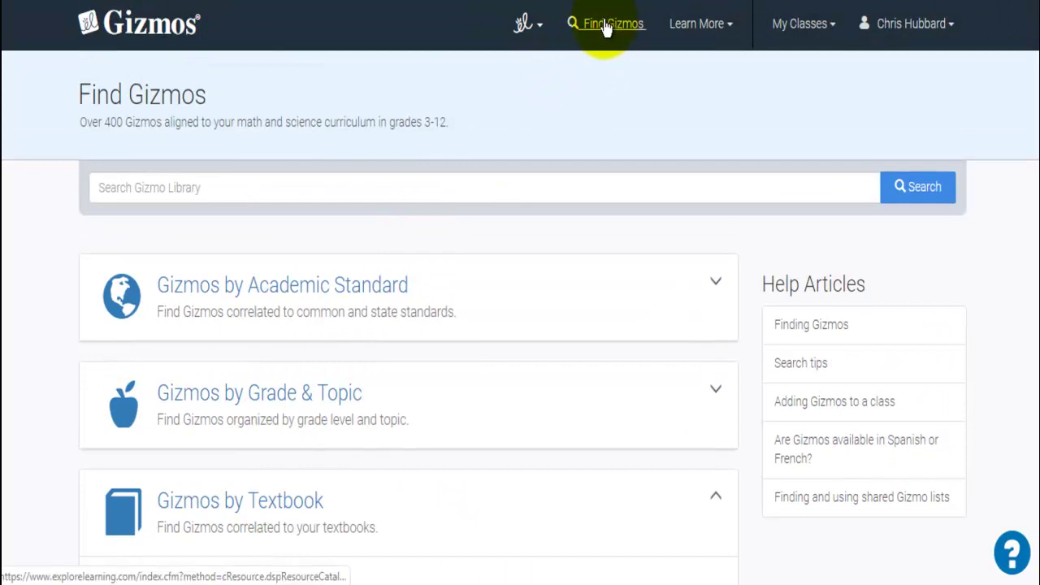
# Search Gizmos for 'magnet' and add Charge Launcher to the first 3rd Grade class
pyautogui.click(605, 26)
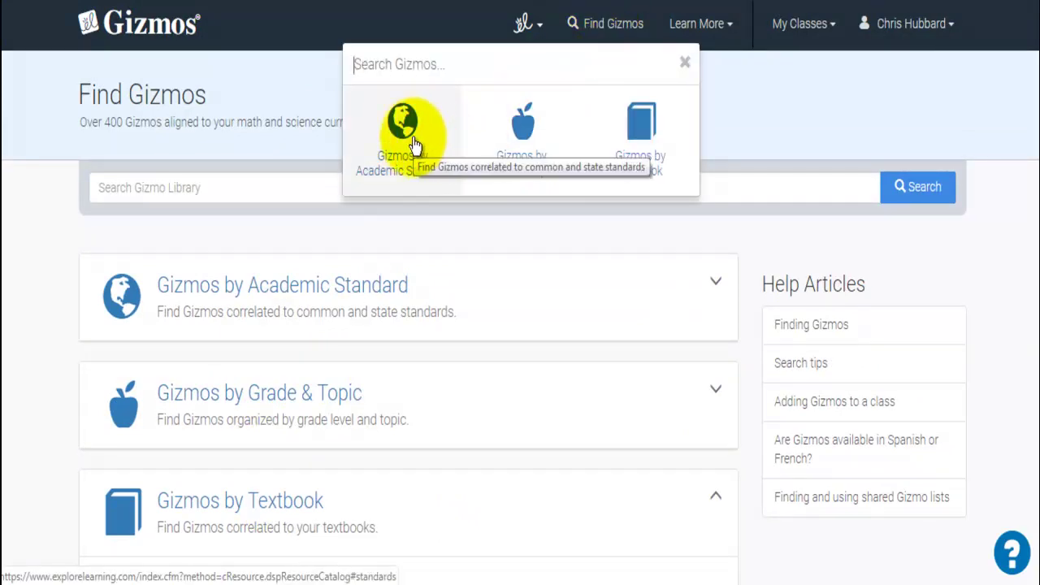
pyautogui.write('magnet')
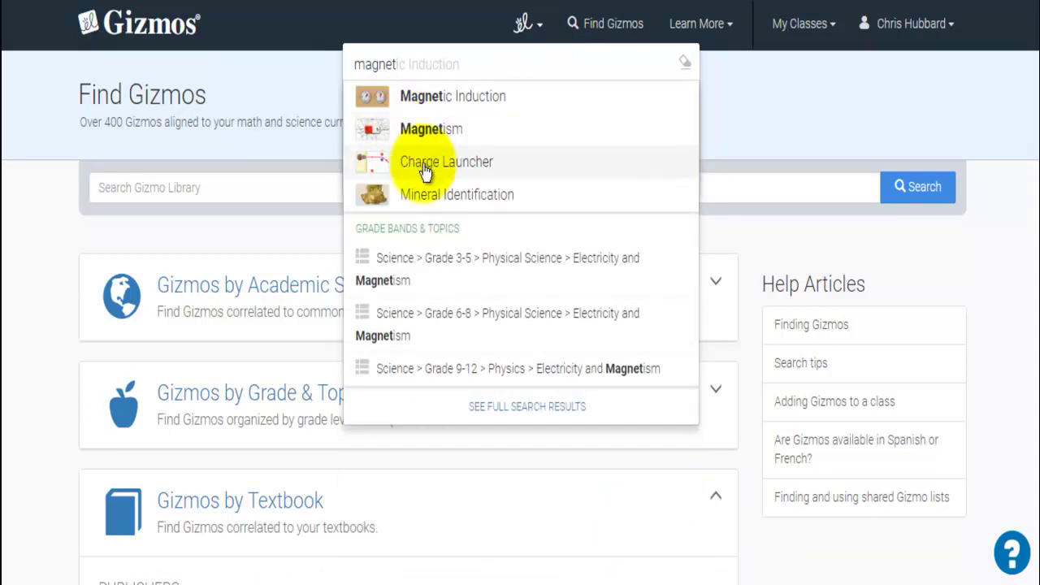
pyautogui.click(423, 162)
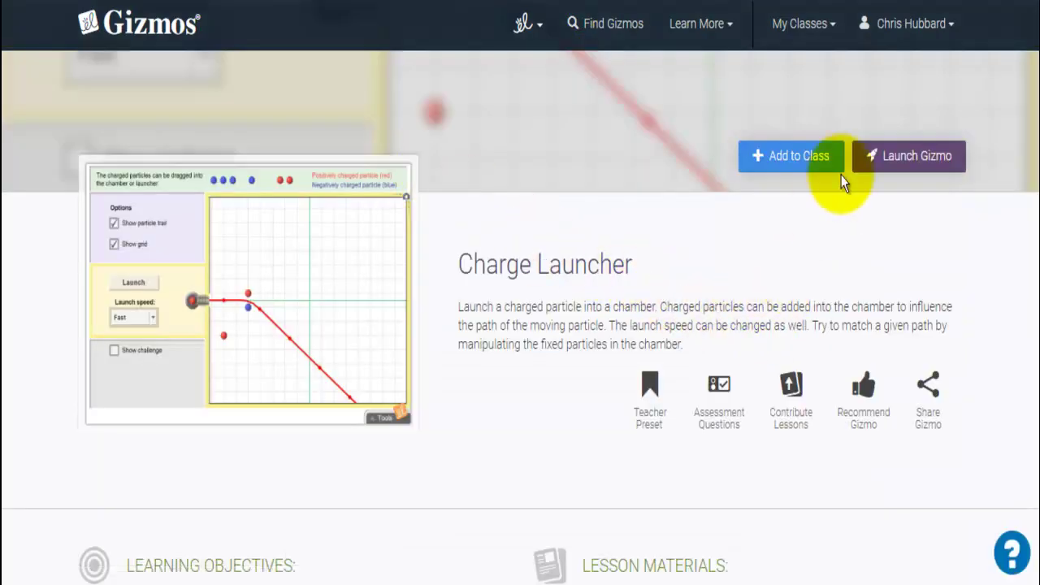
pyautogui.click(774, 169)
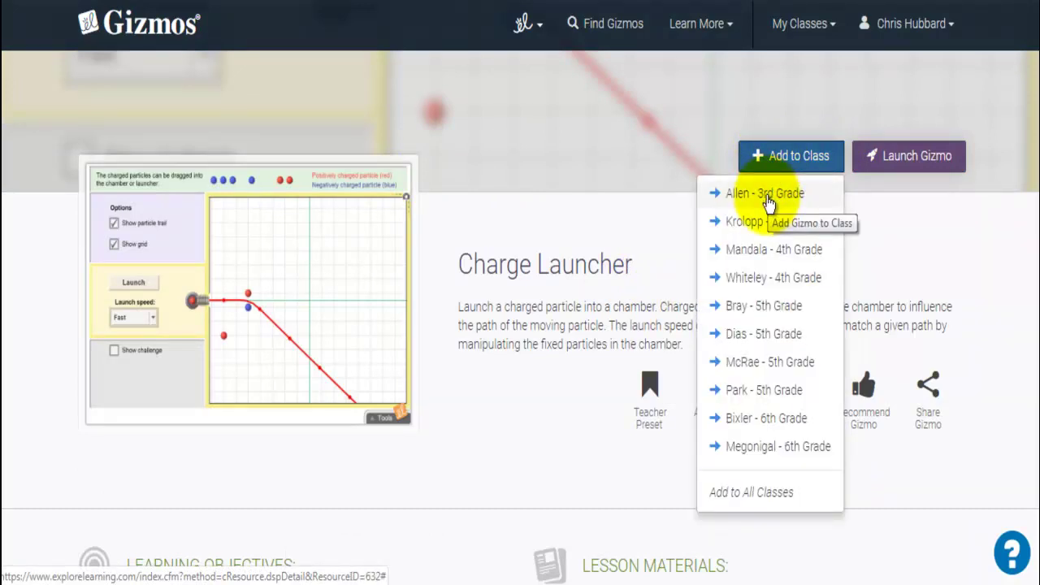
pyautogui.click(768, 195)
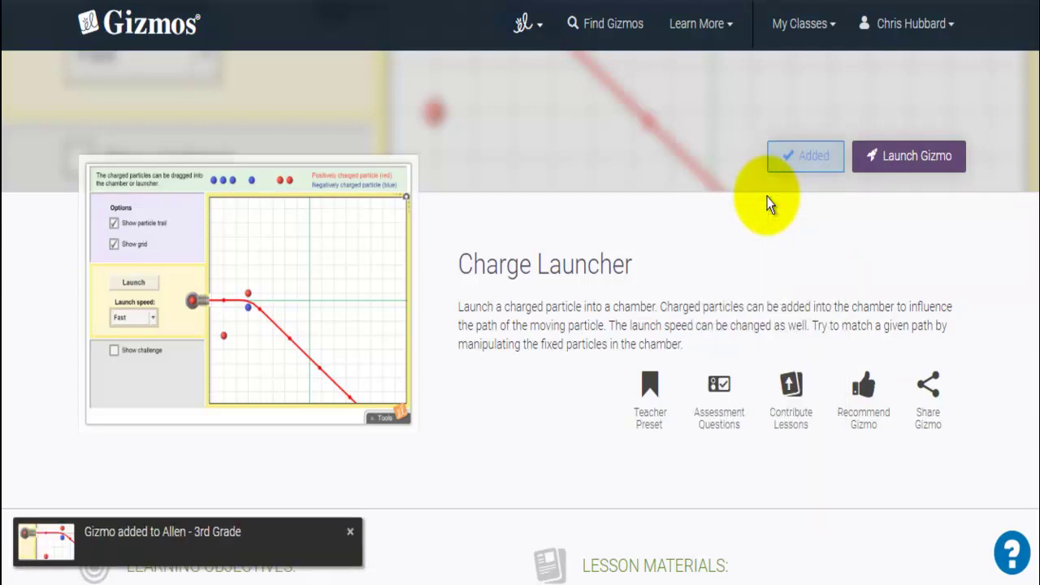
pyautogui.click(800, 23)
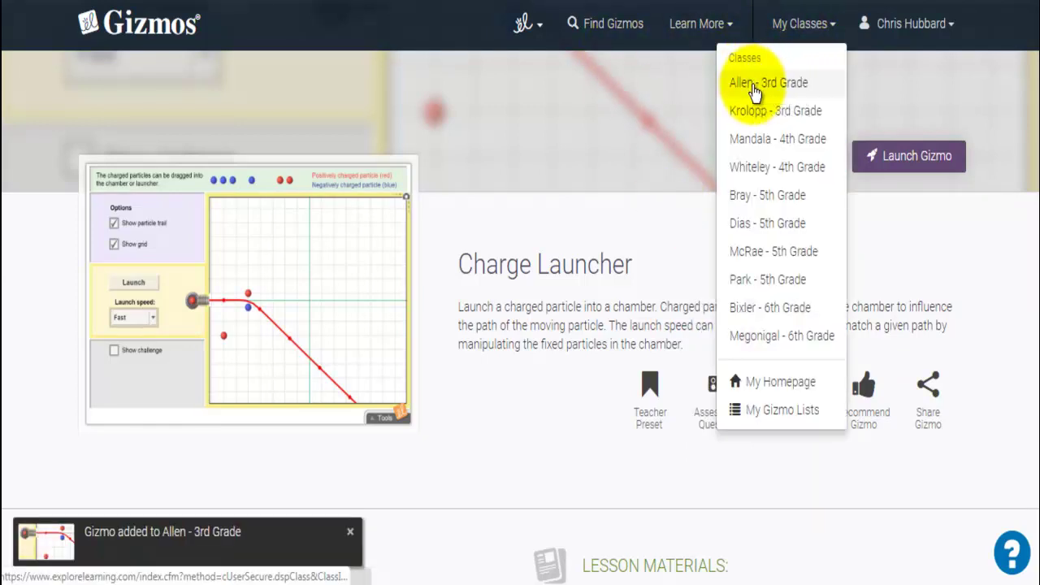
pyautogui.click(754, 86)
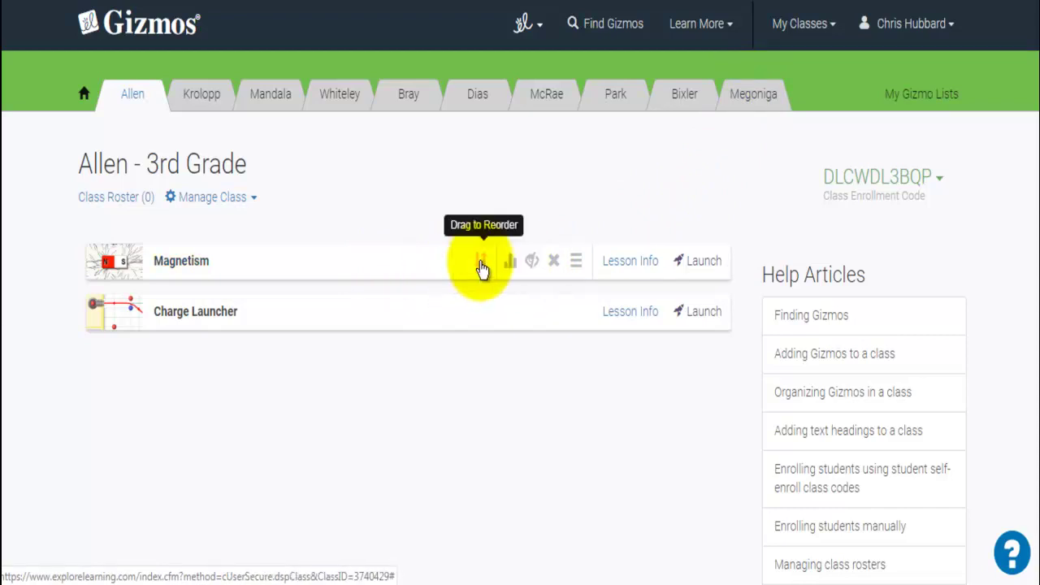
pyautogui.click(532, 260)
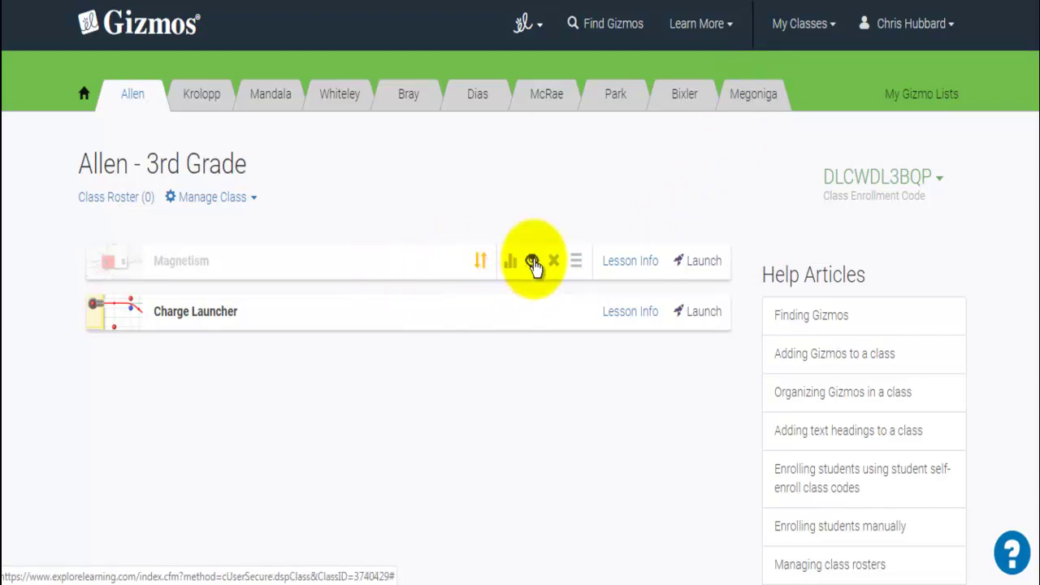
pyautogui.moveTo(529, 280)
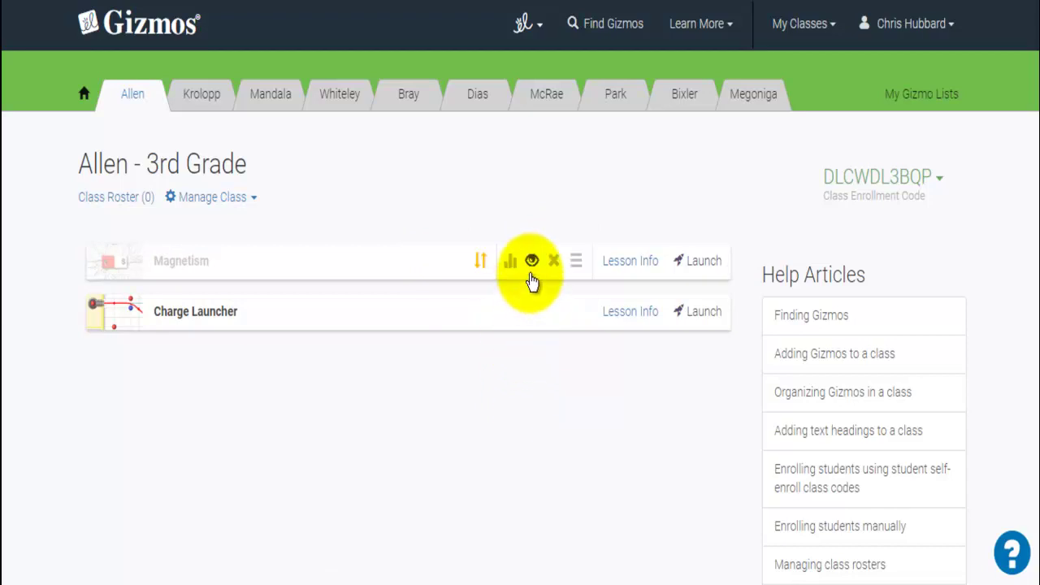
pyautogui.click(530, 260)
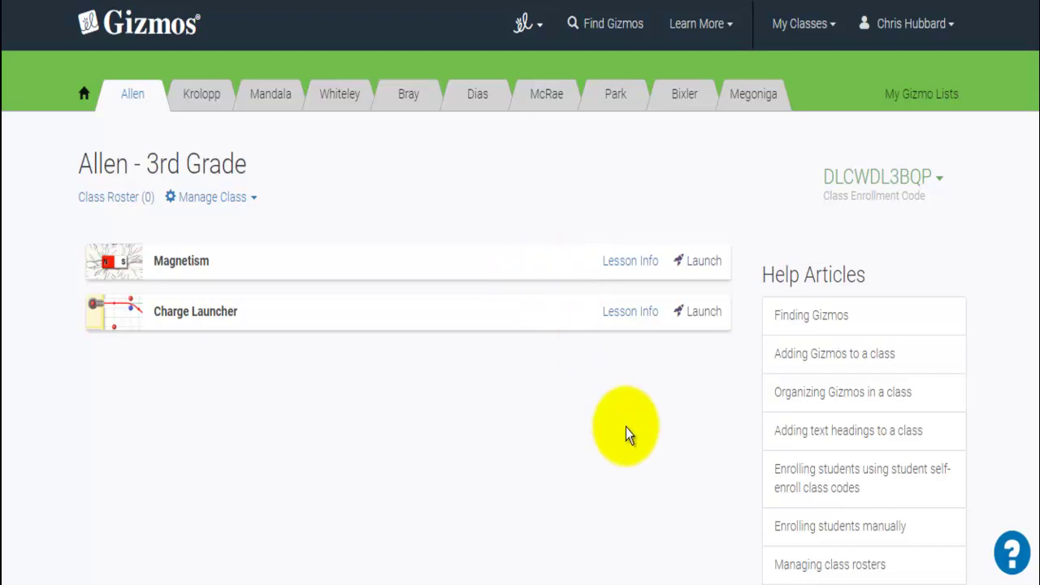
pyautogui.scroll(-1, 625, 427)
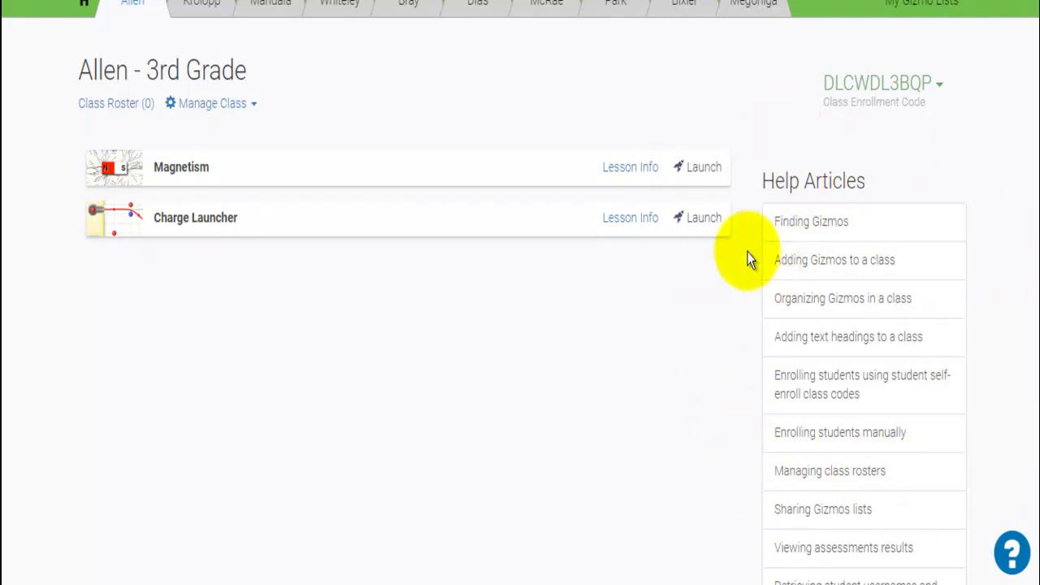
# Scroll up the Bixler - 6th Grade page to show its six Gizmos, starting with Mouse Genetics (One Trait)
pyautogui.scroll(2, 629, 216)
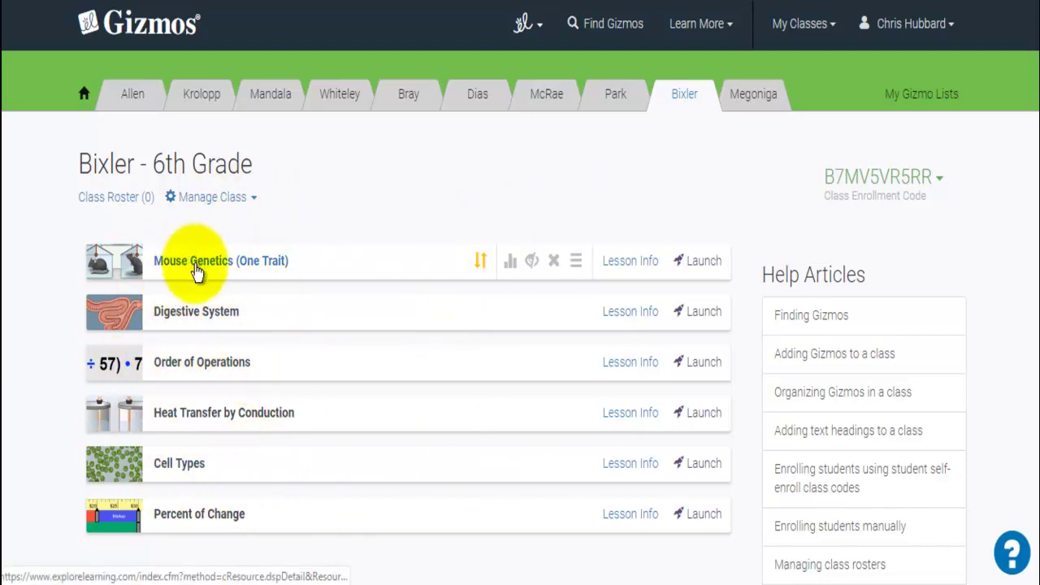
# Open Mouse Genetics (One Trait) details and scroll down to its Lesson Materials list
pyautogui.click(195, 272)
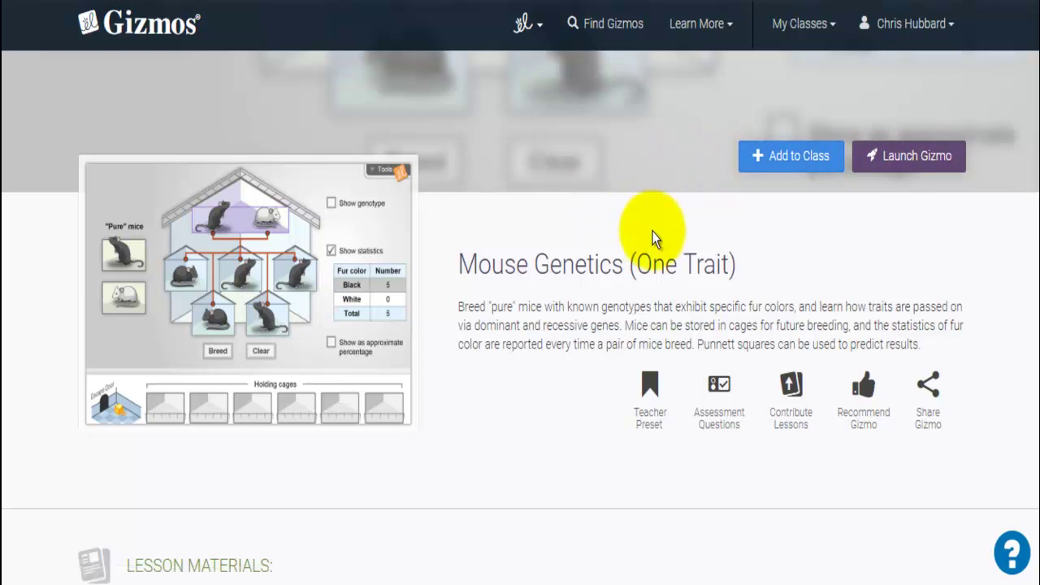
pyautogui.scroll(-3, 585, 243)
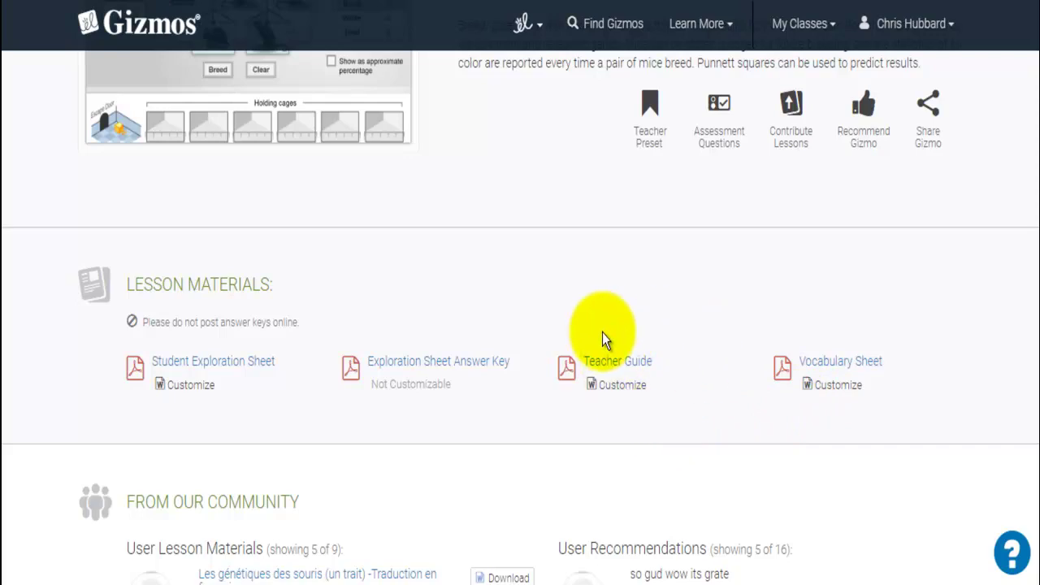
# Open the Mouse Genetics Teacher Guide PDF and read down through its pages
pyautogui.click(642, 363)
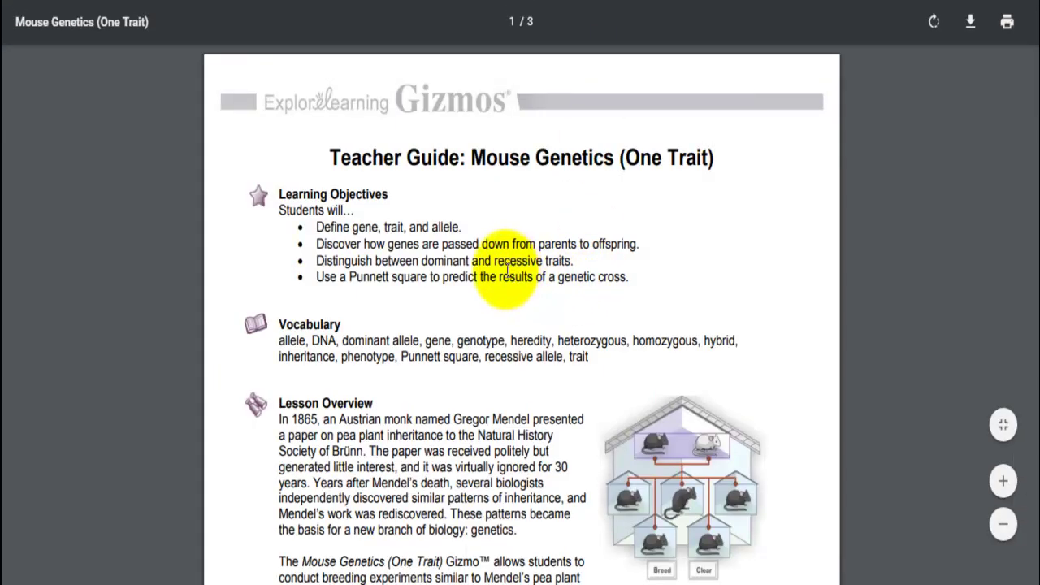
pyautogui.scroll(-3, 494, 261)
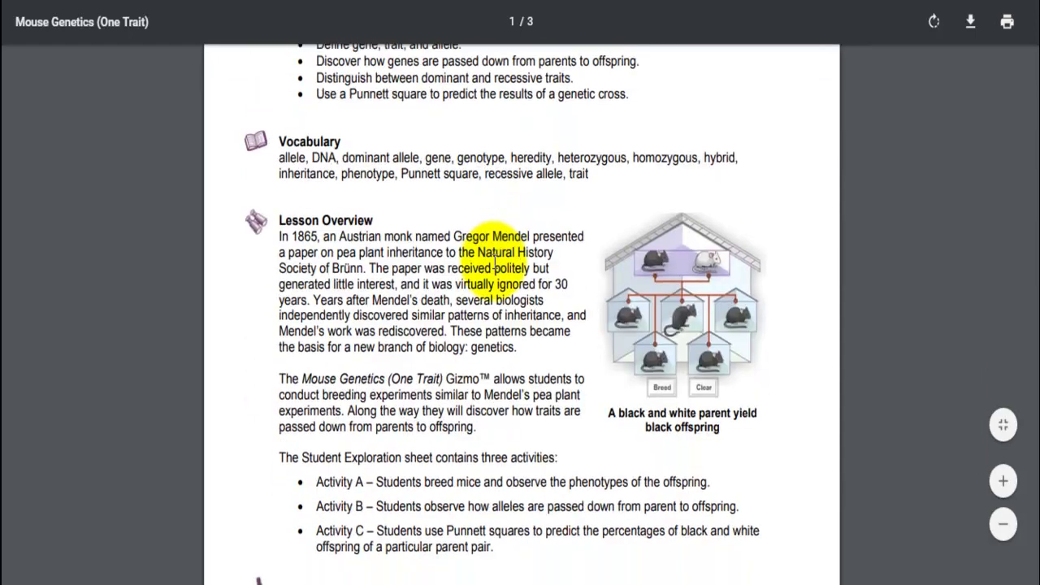
pyautogui.scroll(-3, 494, 261)
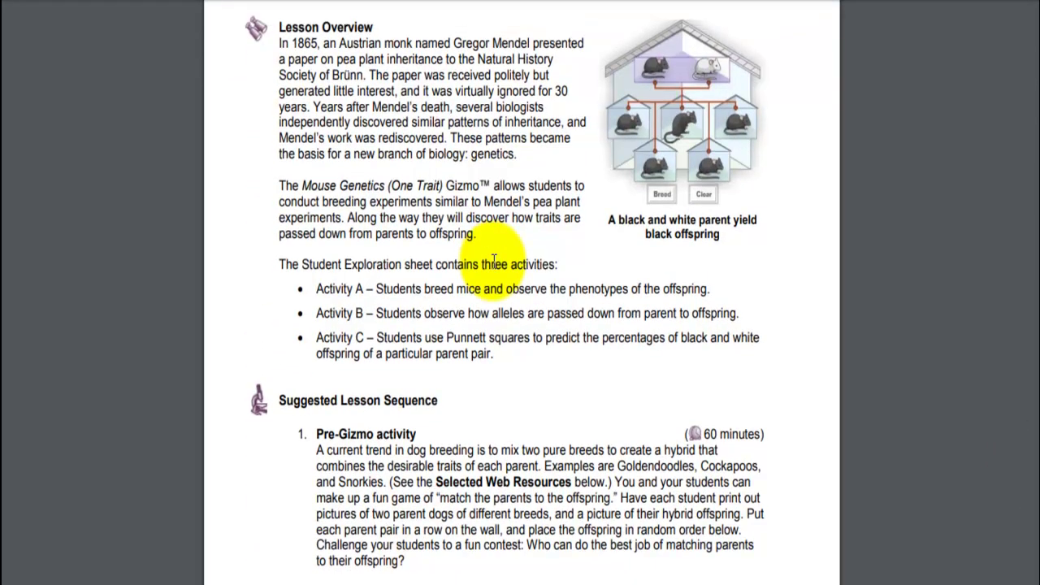
pyautogui.scroll(-2, 494, 261)
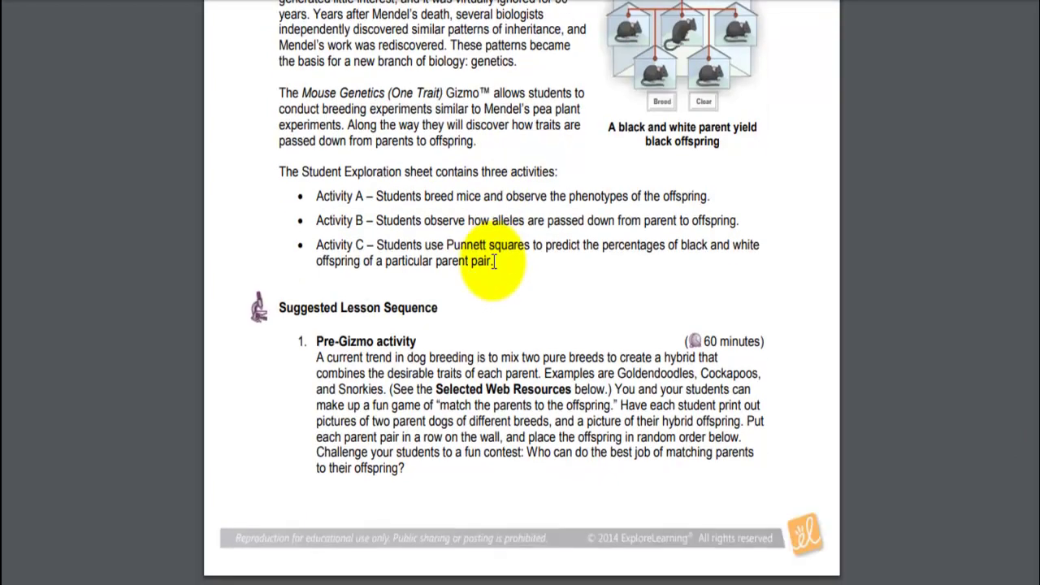
pyautogui.scroll(-15, 494, 261)
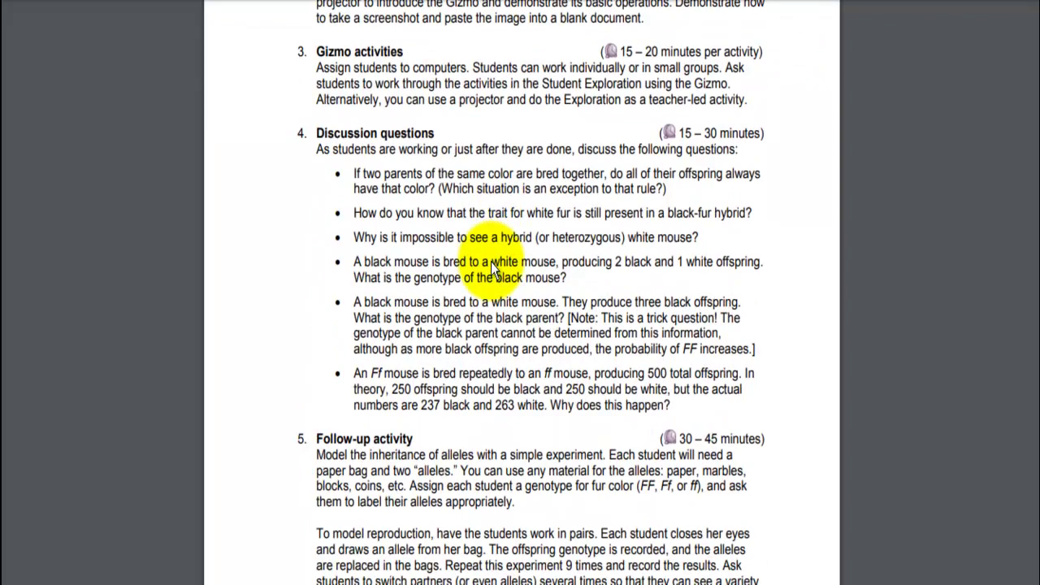
pyautogui.scroll(-12, 491, 266)
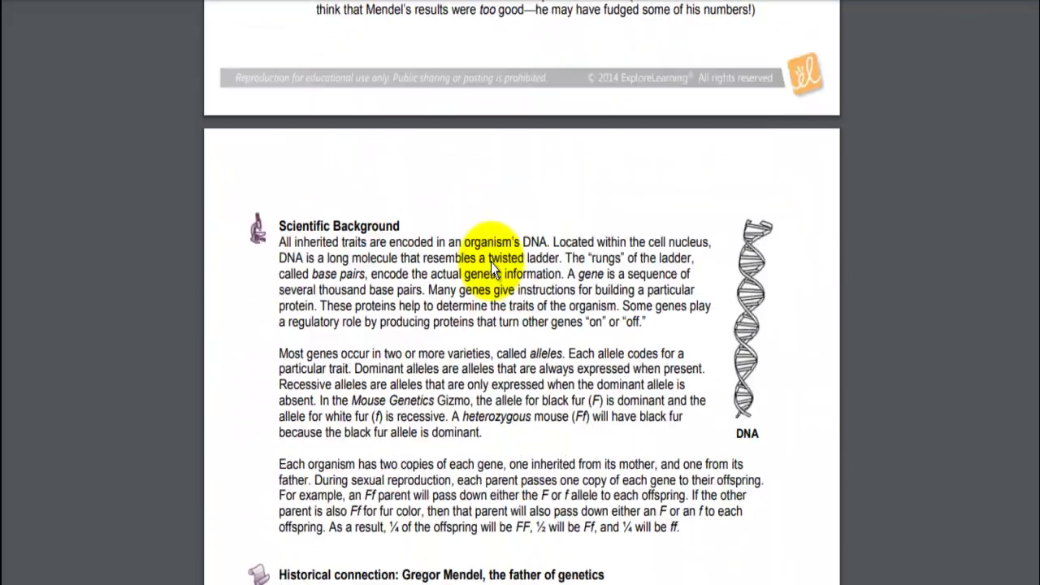
pyautogui.scroll(-4, 490, 261)
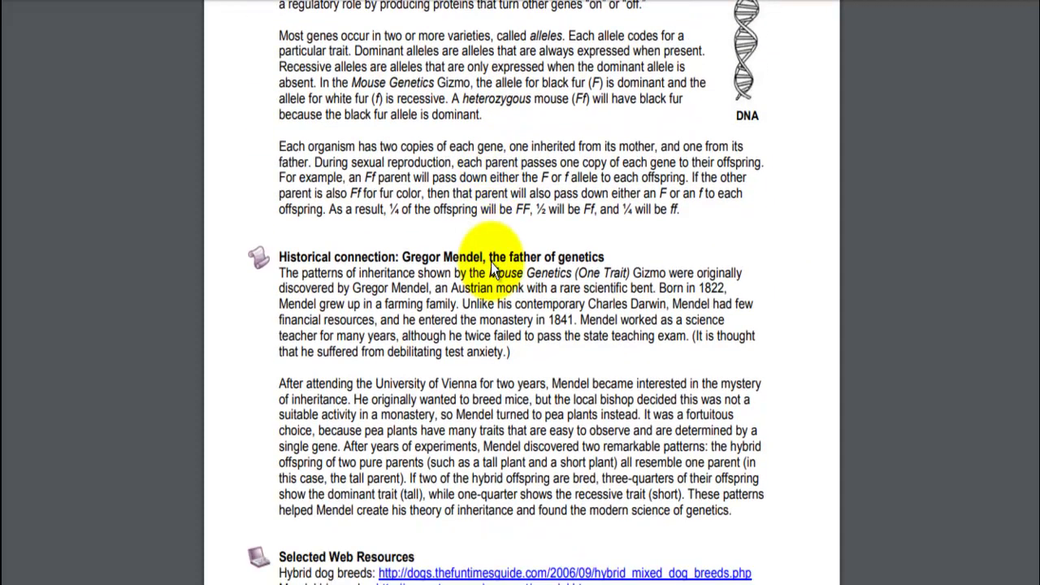
# Revisit earlier parts of the Teacher Guide, read on, then close its tab
pyautogui.scroll(12, 491, 262)
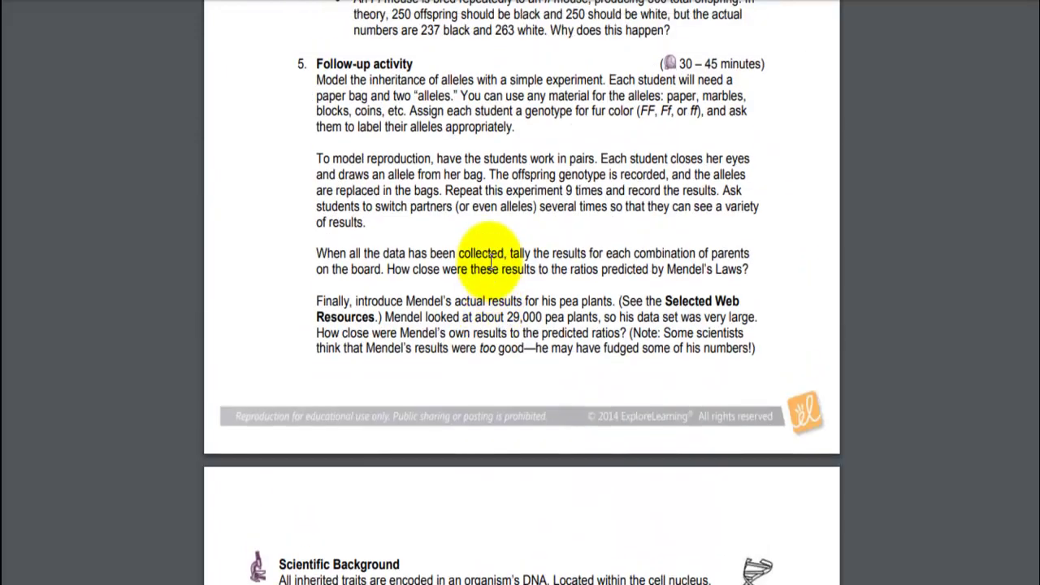
pyautogui.scroll(6, 490, 263)
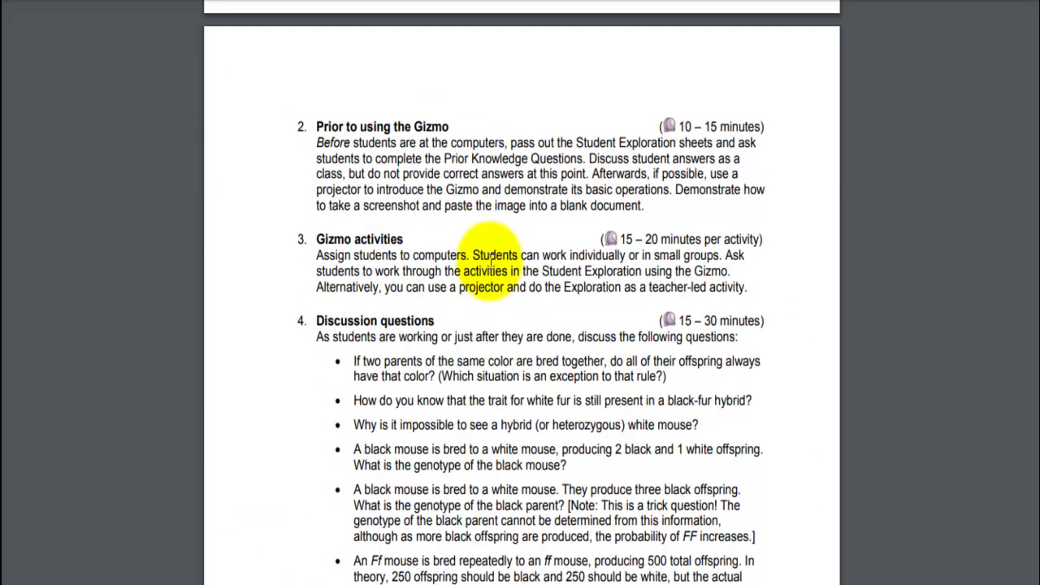
pyautogui.scroll(12, 491, 262)
pyautogui.scroll(8, 491, 262)
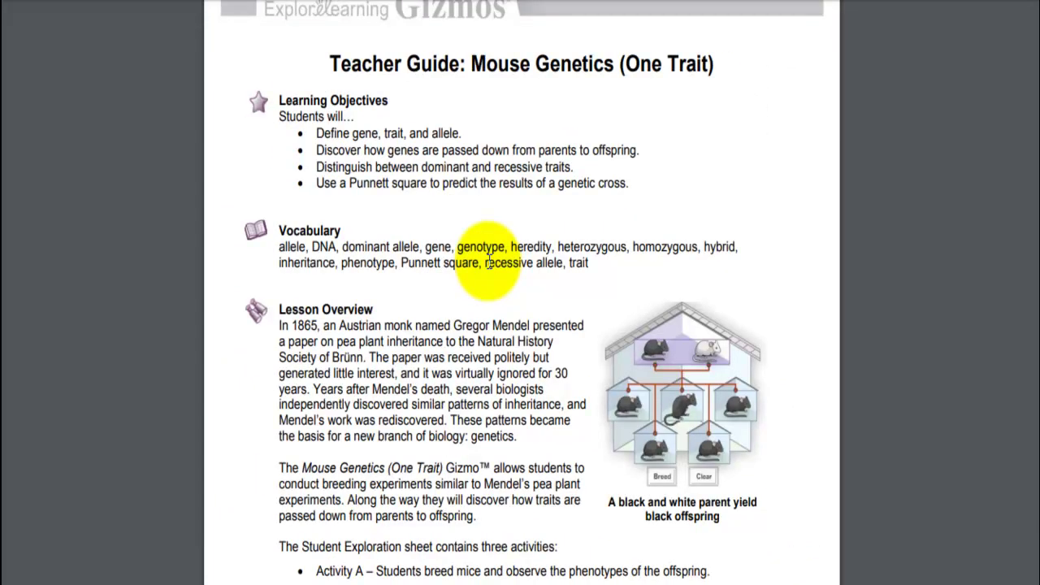
pyautogui.scroll(-8, 490, 263)
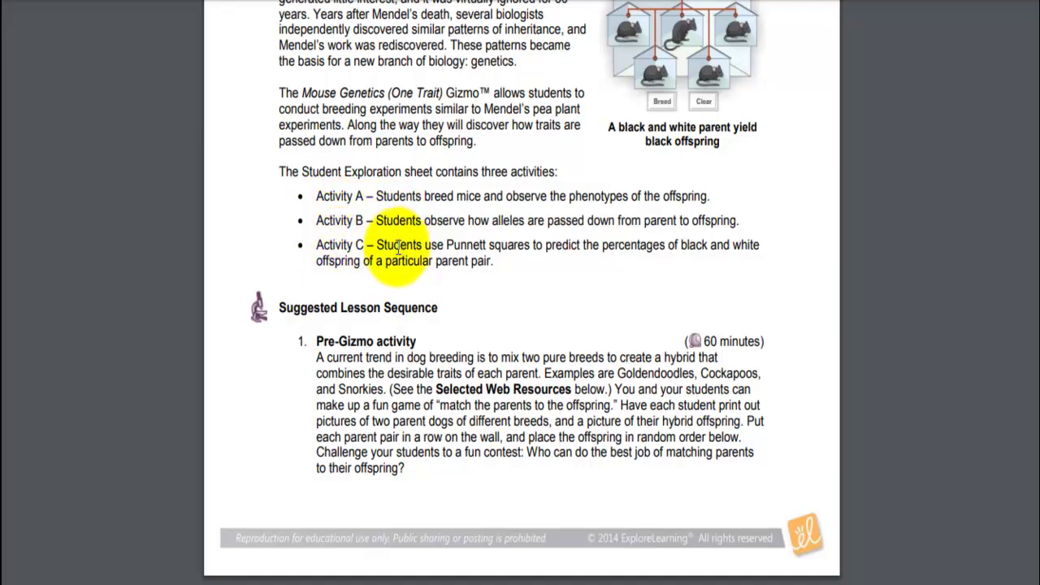
pyautogui.scroll(-10, 398, 248)
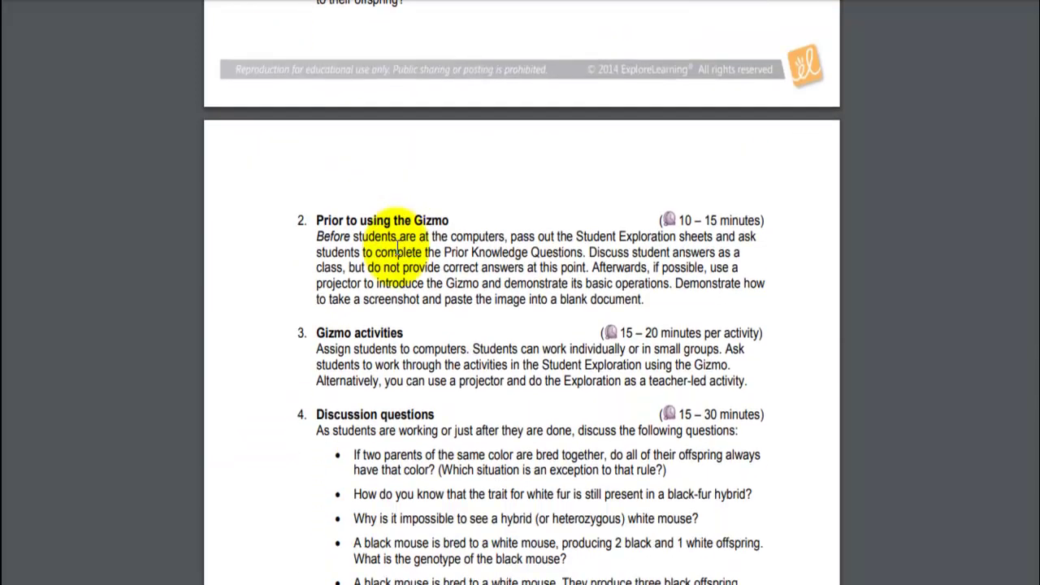
pyautogui.scroll(-4, 398, 244)
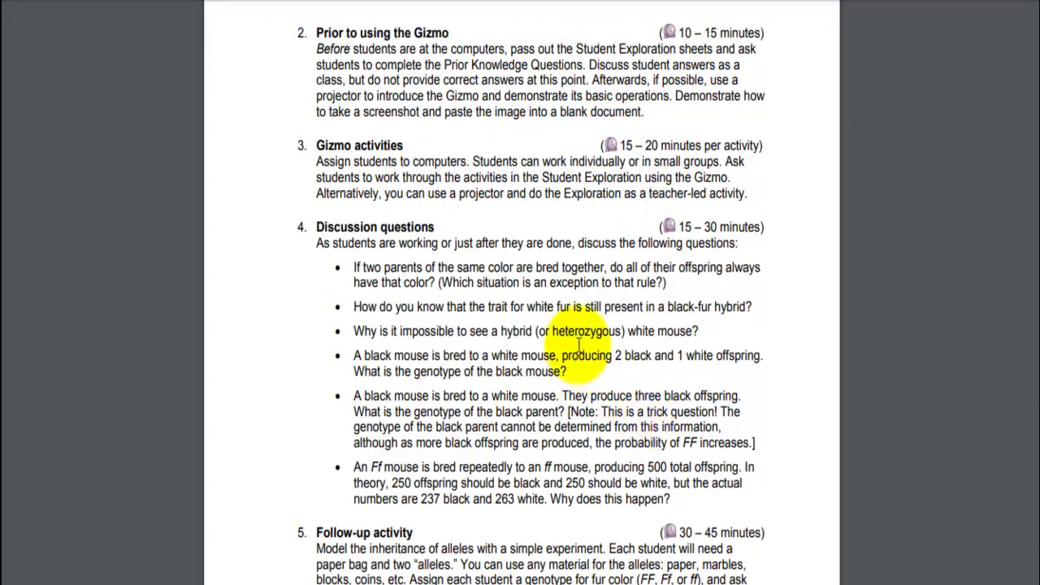
pyautogui.hotkey('ctrl', 'w')
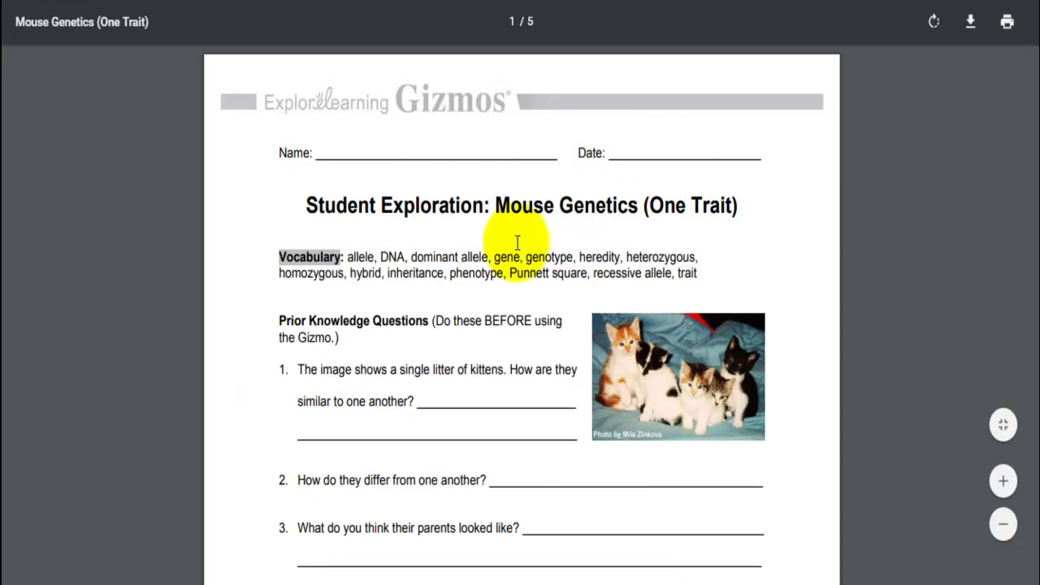
# Scroll the Student Exploration sheet past the Gizmo Warm-up to Activity A on page 2
pyautogui.scroll(-1, 516, 243)
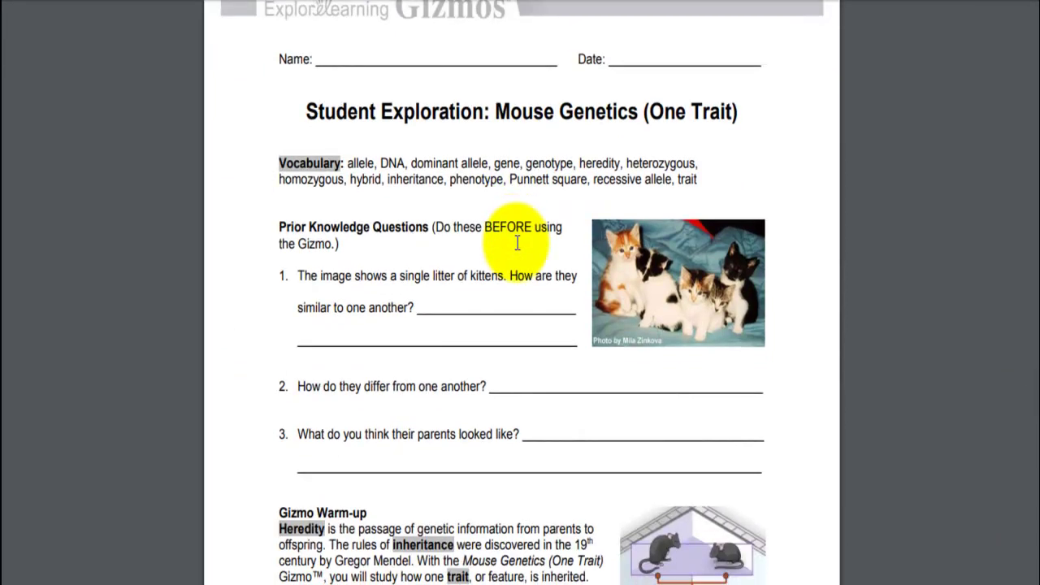
pyautogui.scroll(-4, 517, 242)
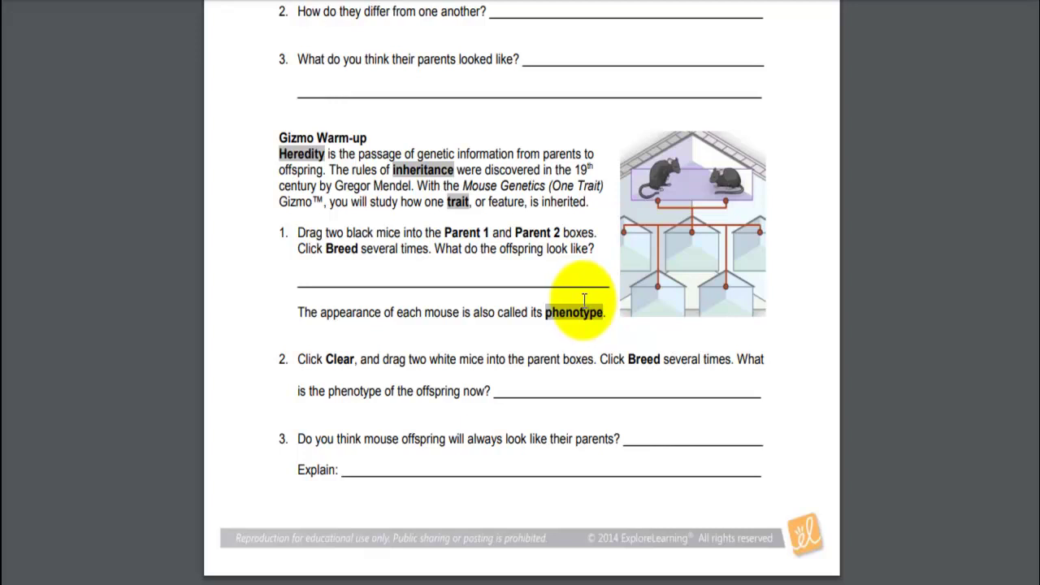
pyautogui.scroll(-6, 584, 298)
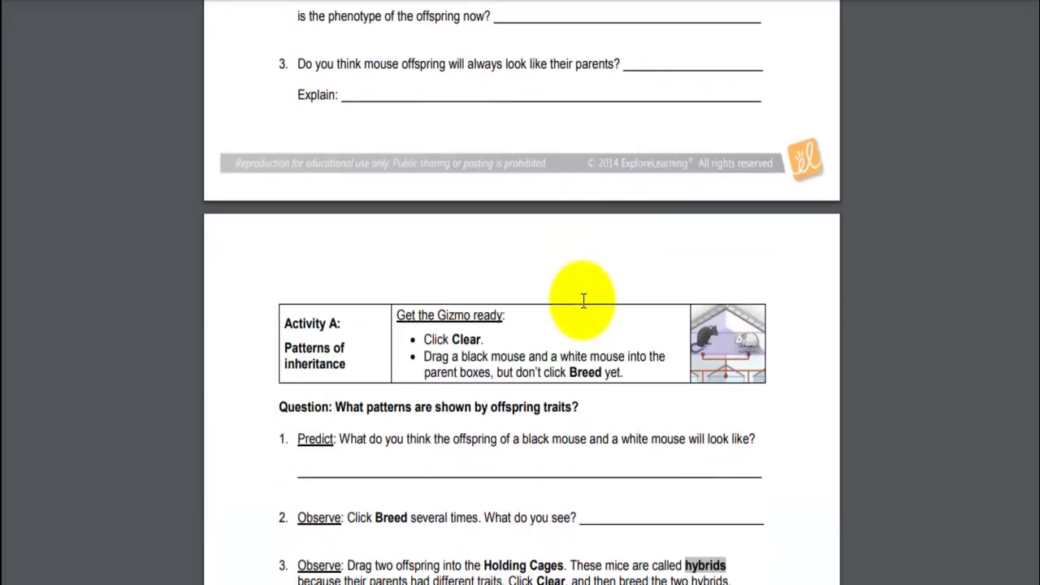